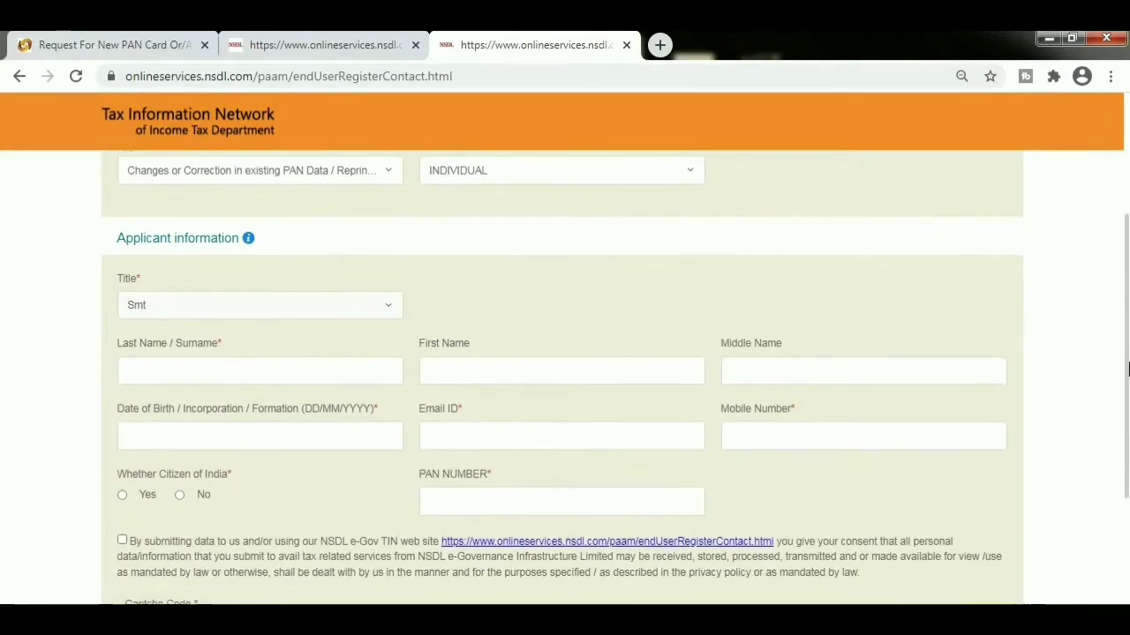
- Enter the applicant's first name and surname
left_click(561, 381)
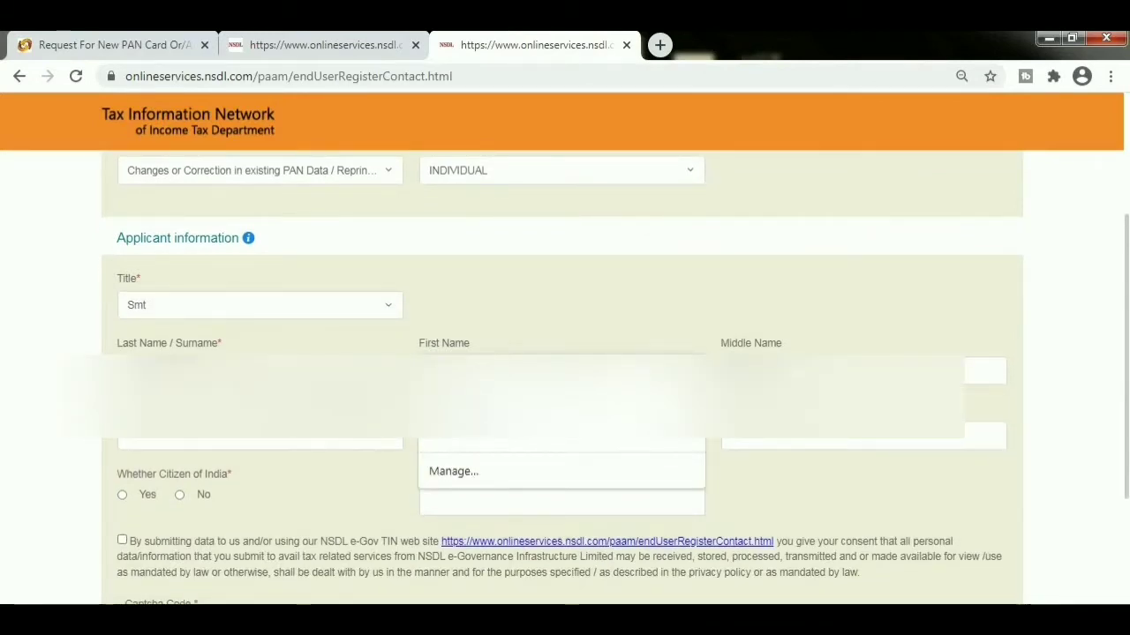
key("Escape")
left_click(221, 371)
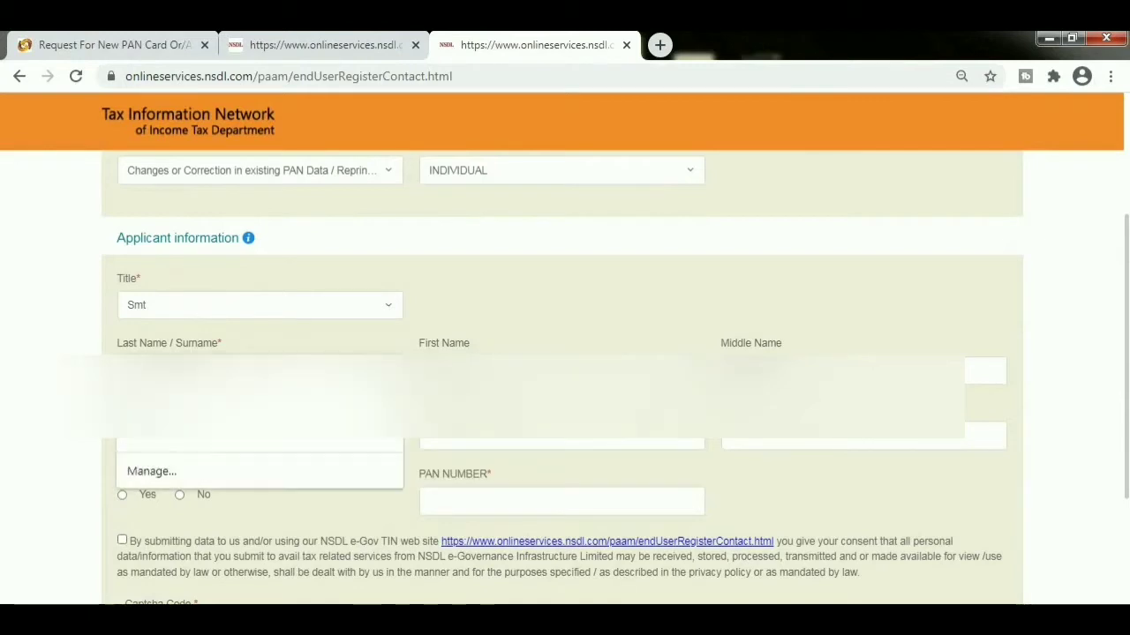
left_click(35, 350)
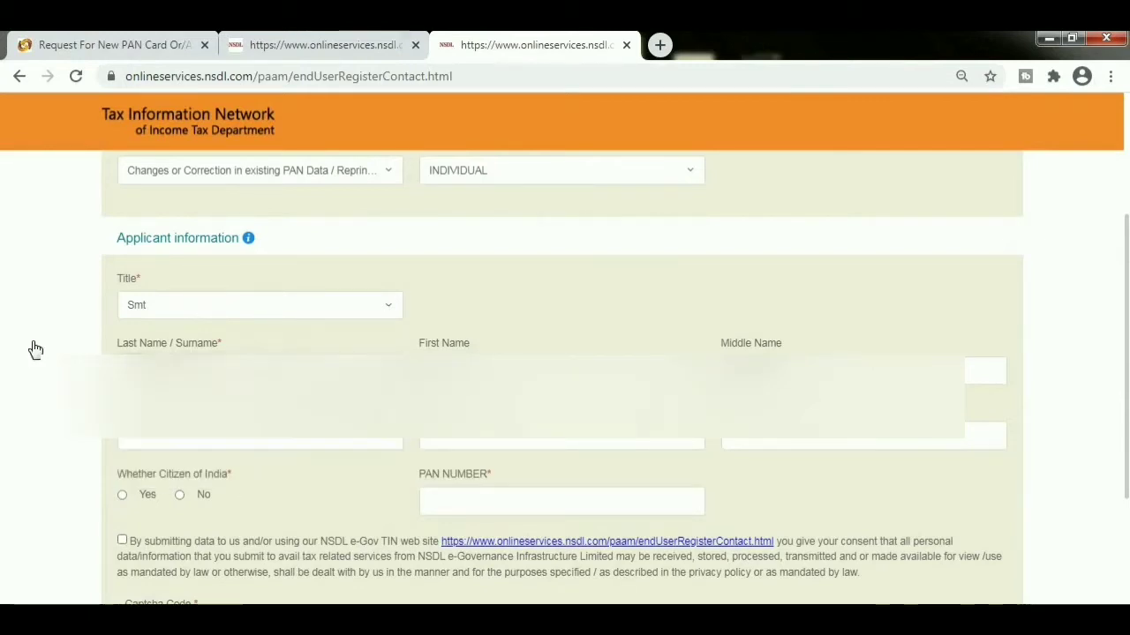
- Set the date-of-birth calendar to January 1995
left_click(252, 439)
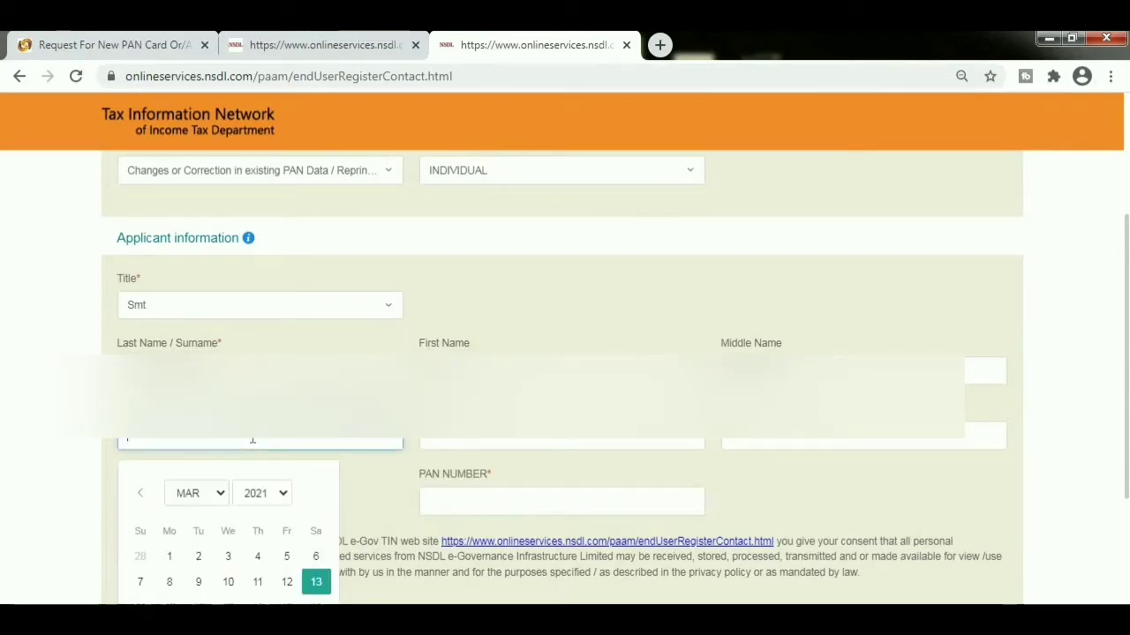
left_click(260, 494)
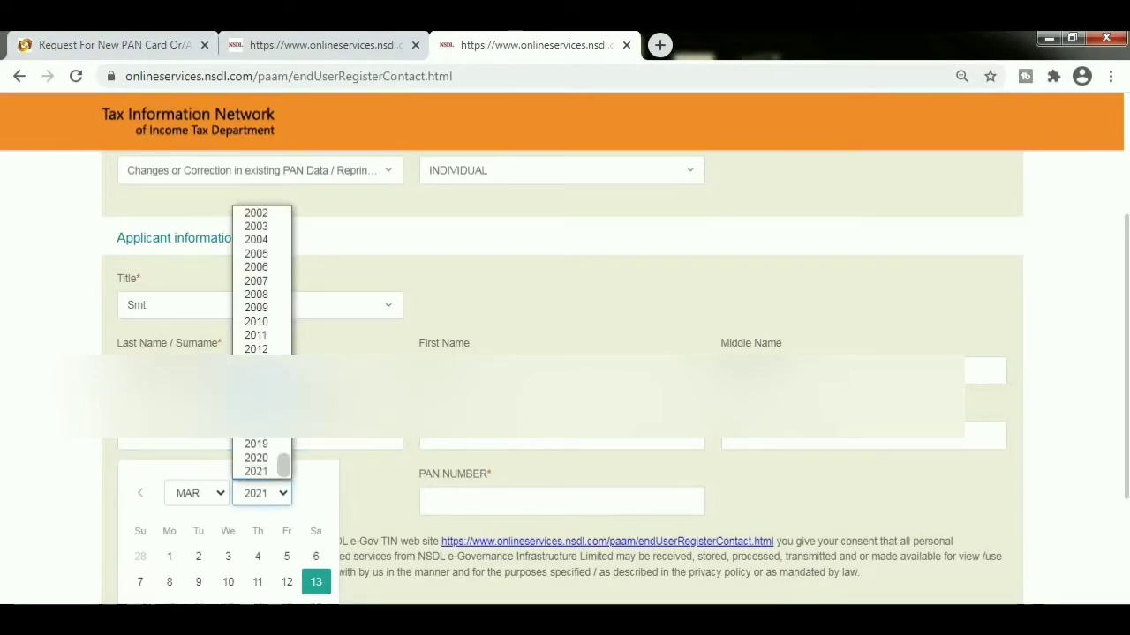
scroll(261, 344, "up", 3)
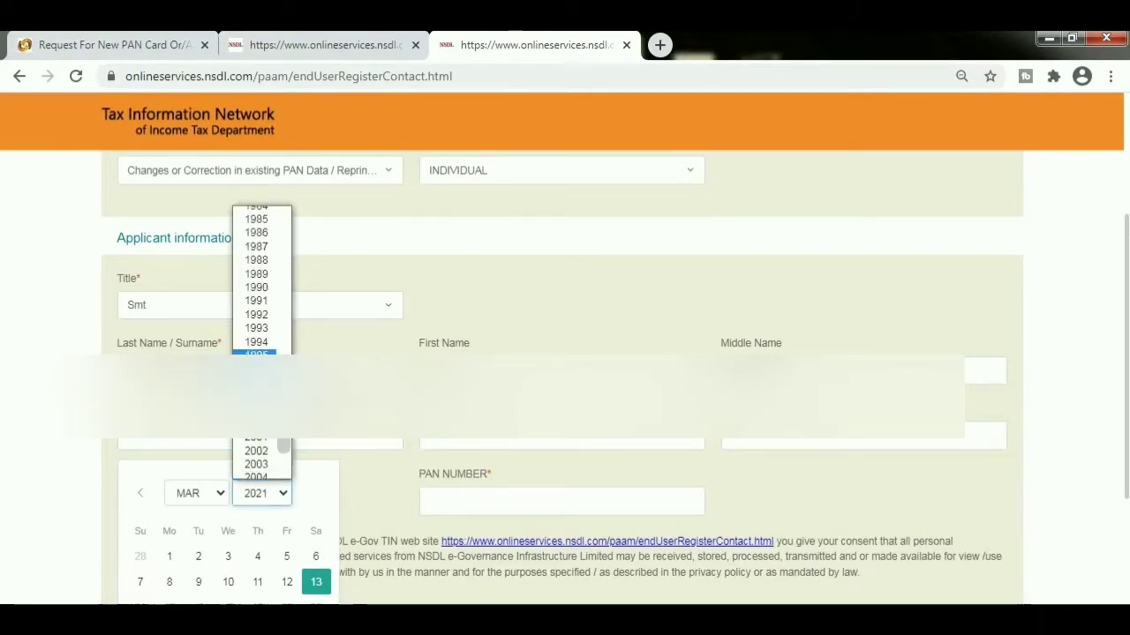
left_click(262, 354)
left_click(201, 499)
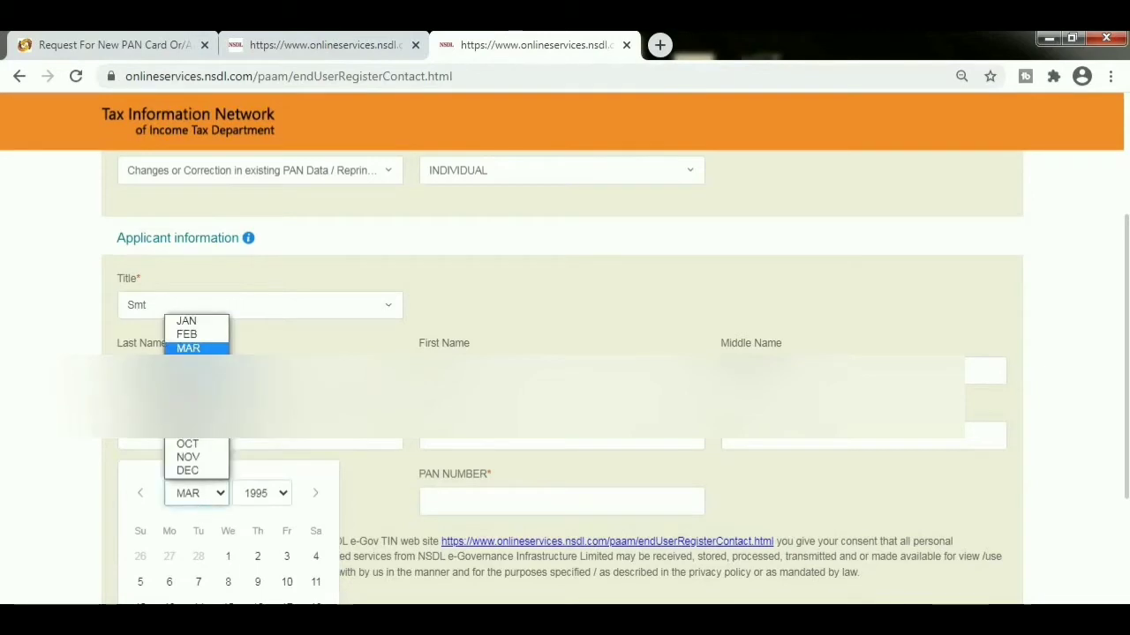
left_click(191, 323)
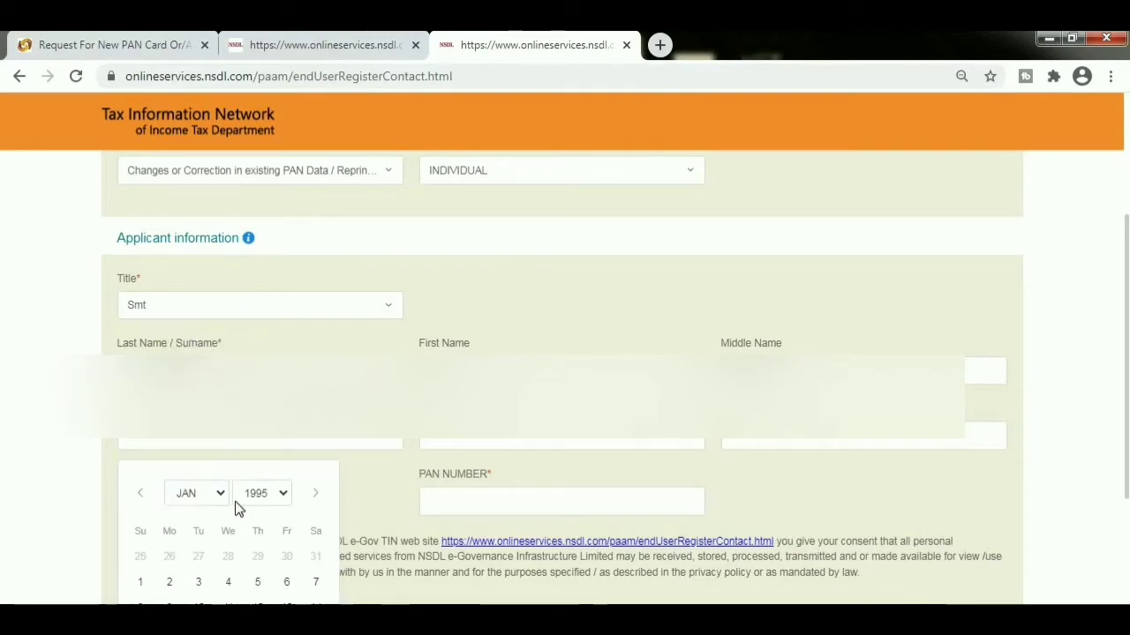
scroll(1126, 276, "down", 1)
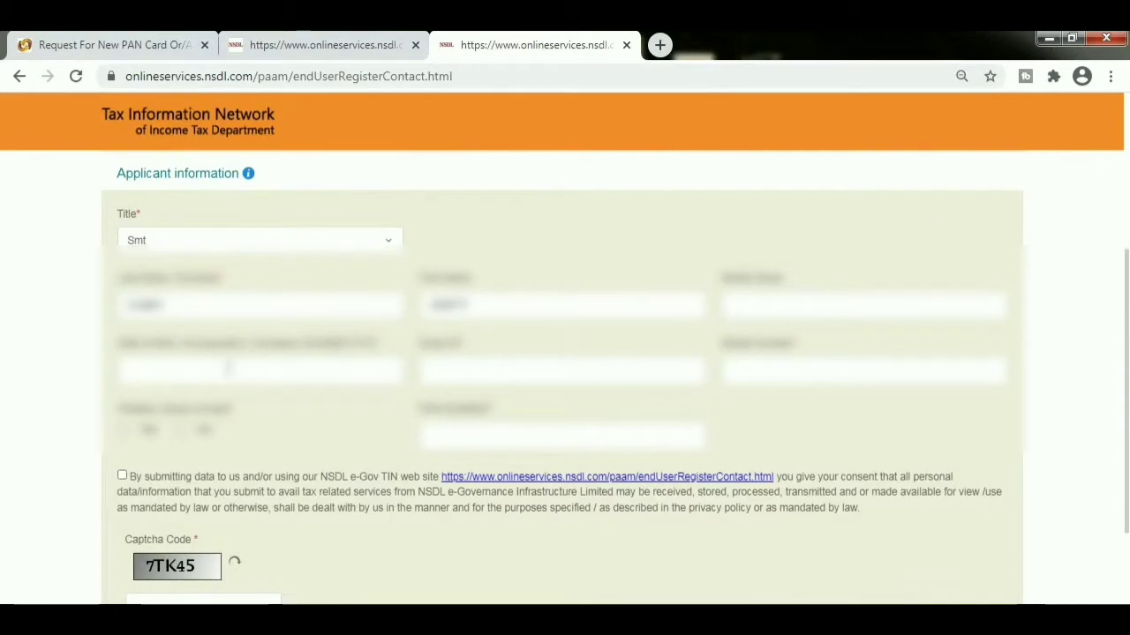
- Correct the birth year and set the date of birth to 18 February
left_click(259, 366)
left_click(271, 433)
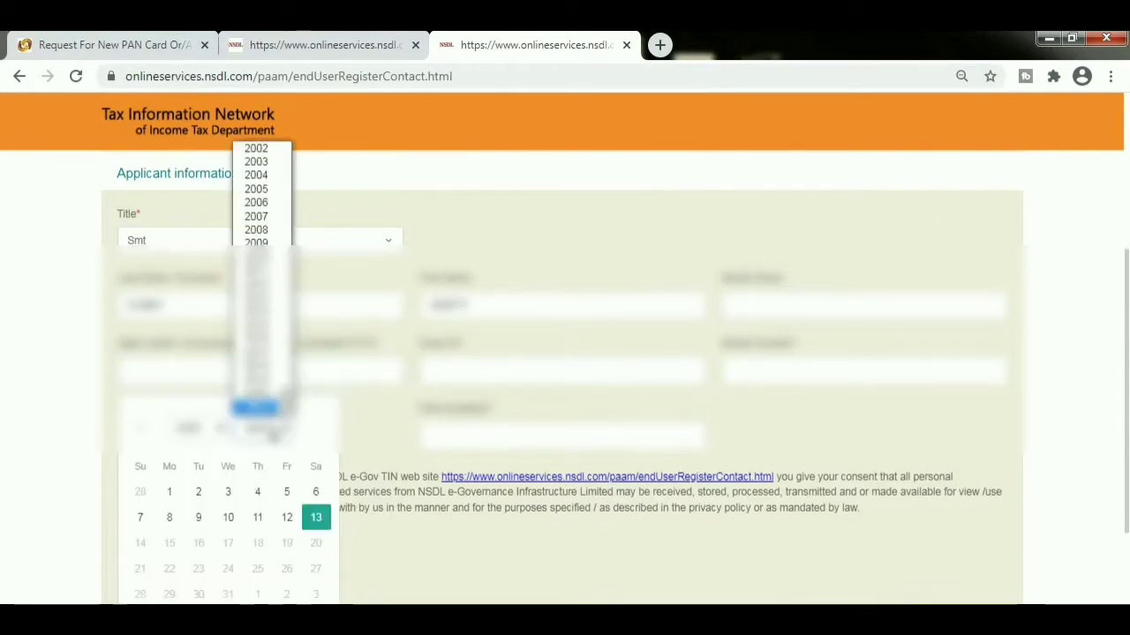
scroll(285, 332, "up", 5)
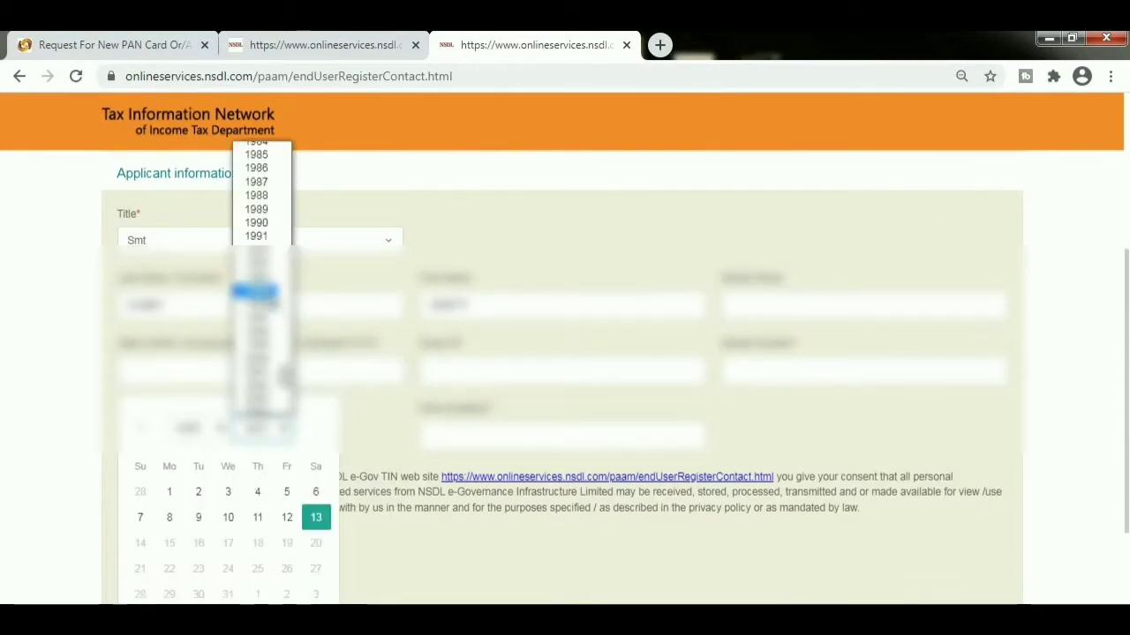
left_click(263, 298)
left_click(219, 430)
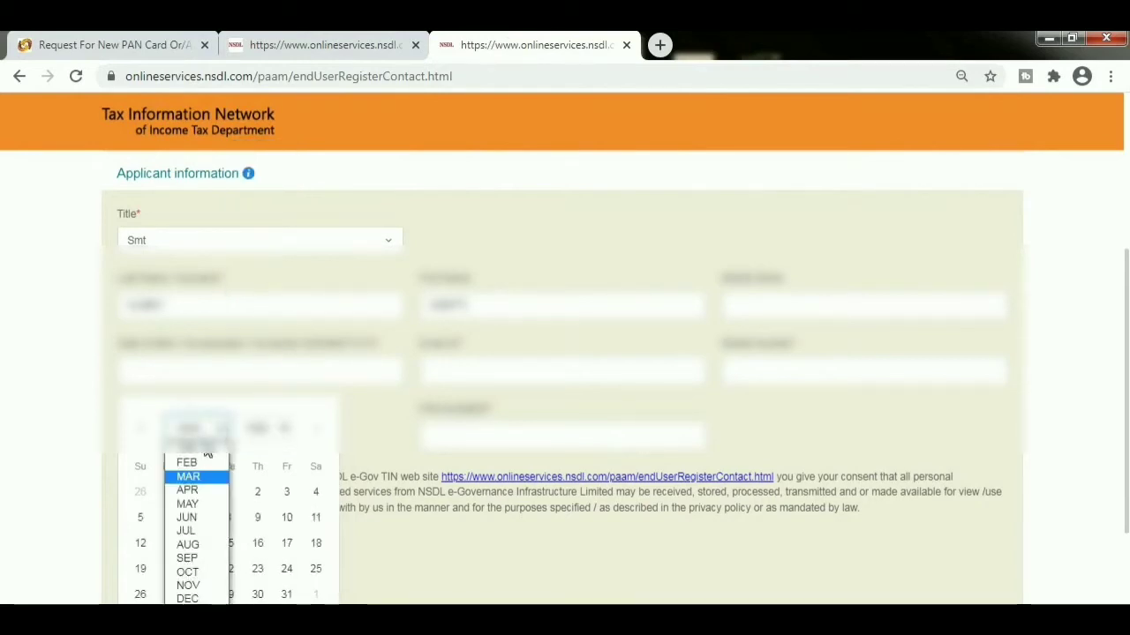
left_click(202, 459)
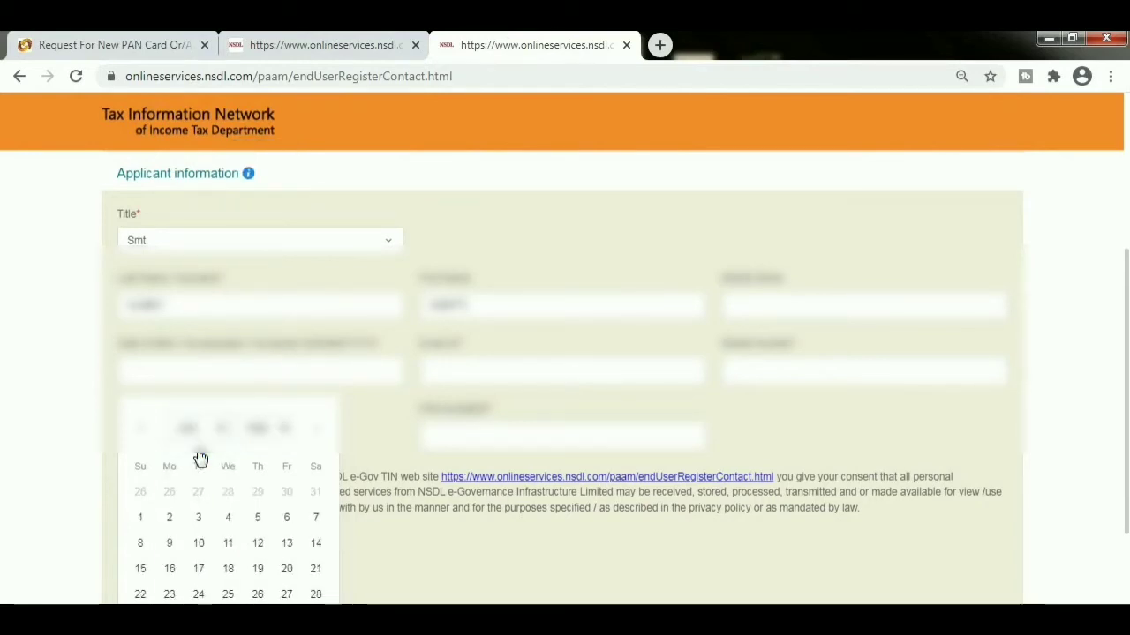
left_click(228, 569)
left_click(485, 374)
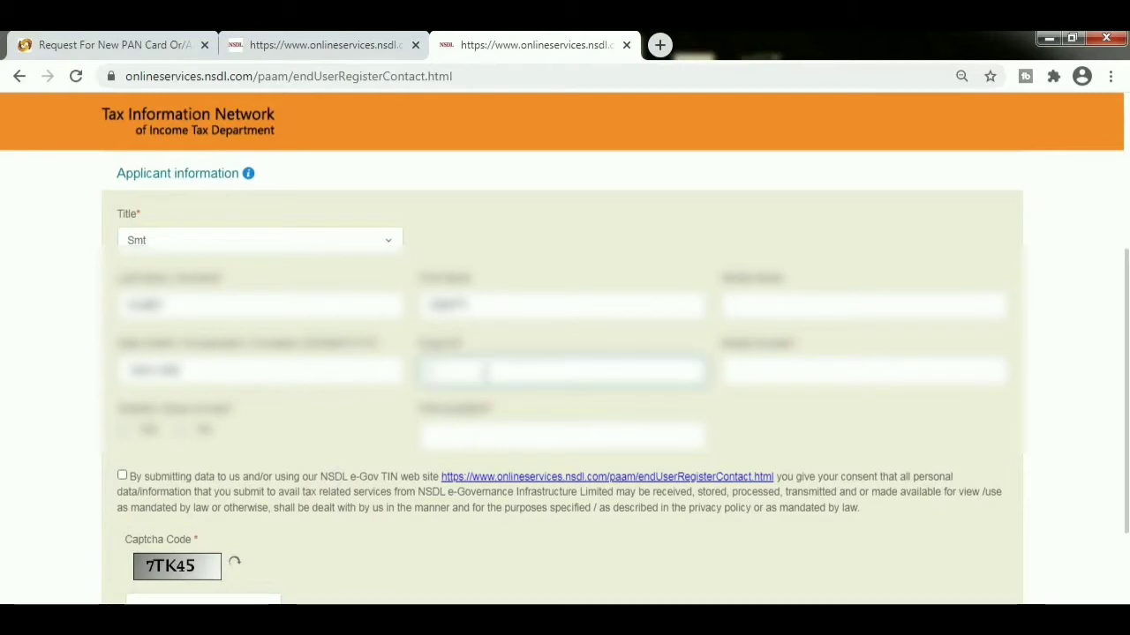
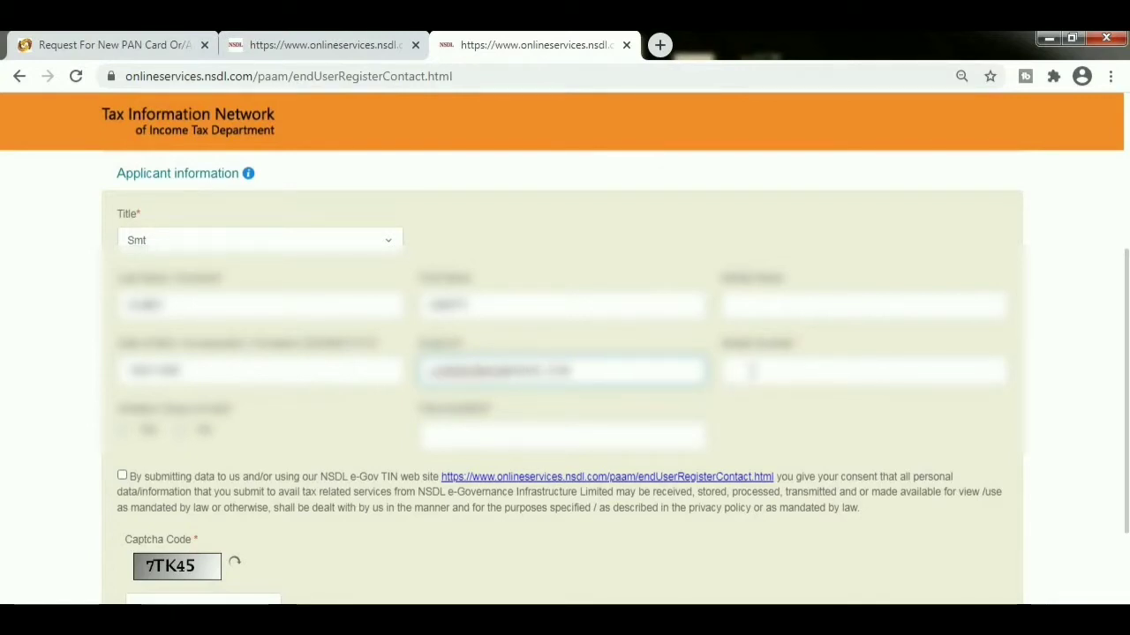
- Enter the applicant's e-mail address, mobile number and existing PAN
left_click(738, 368)
type("9876543210")
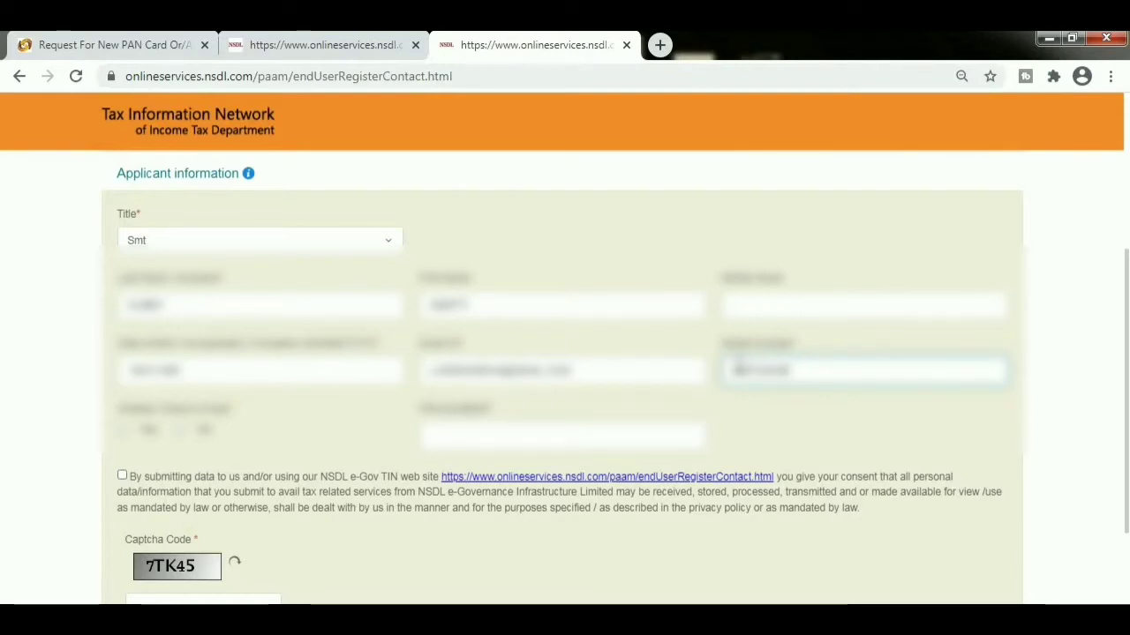
type("e")
left_click(539, 433)
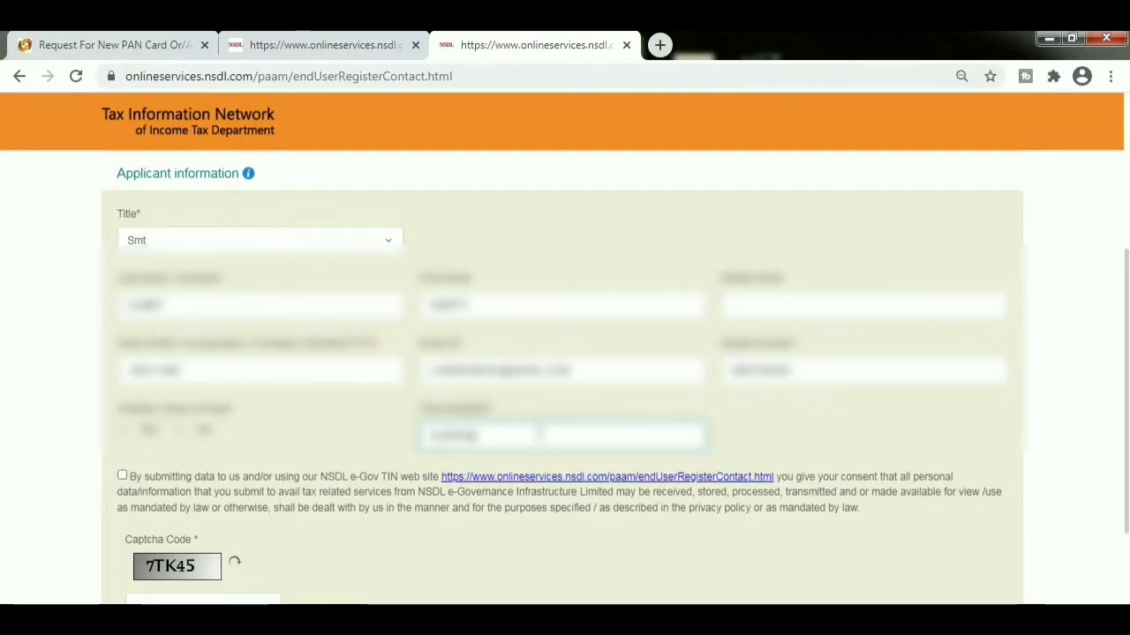
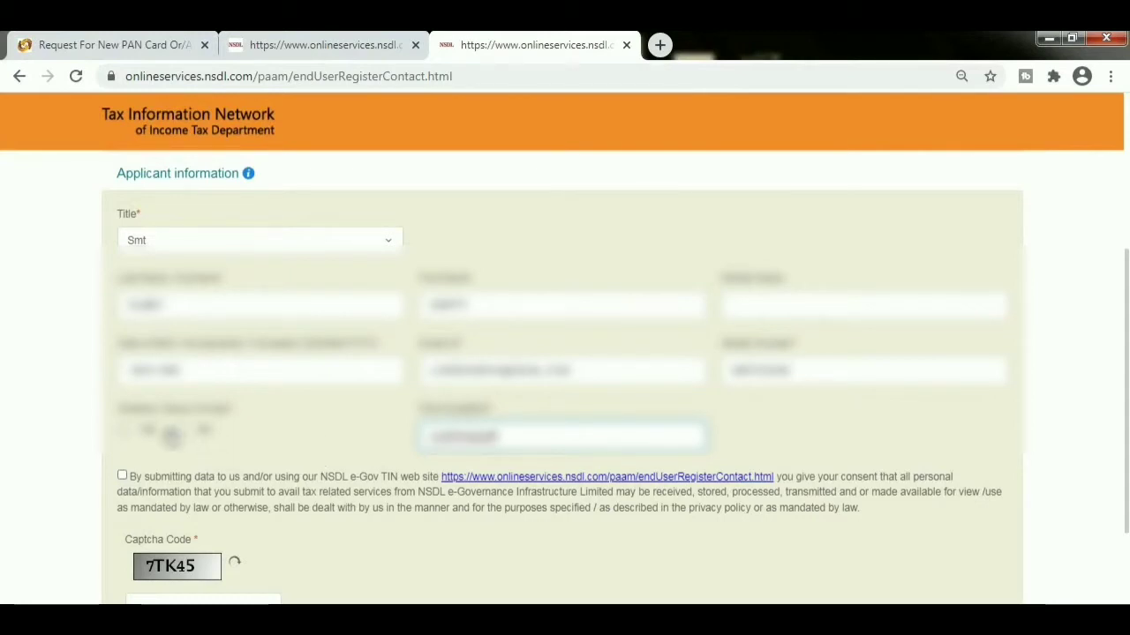
- Mark the applicant as an Indian citizen, give consent, enter the captcha and submit
left_click(124, 431)
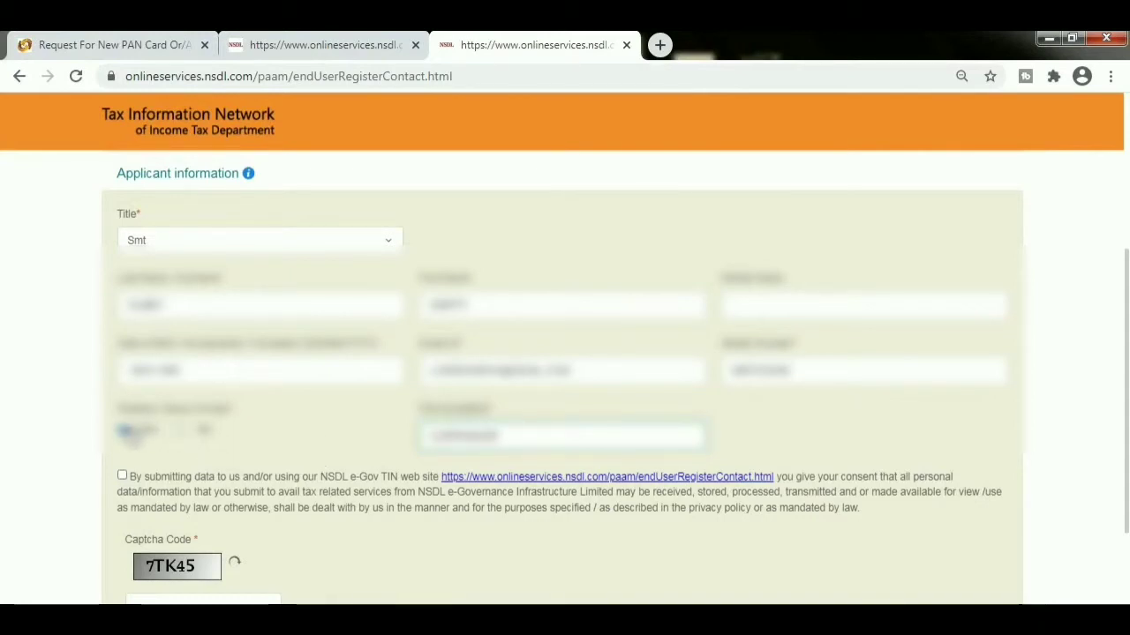
left_click(121, 475)
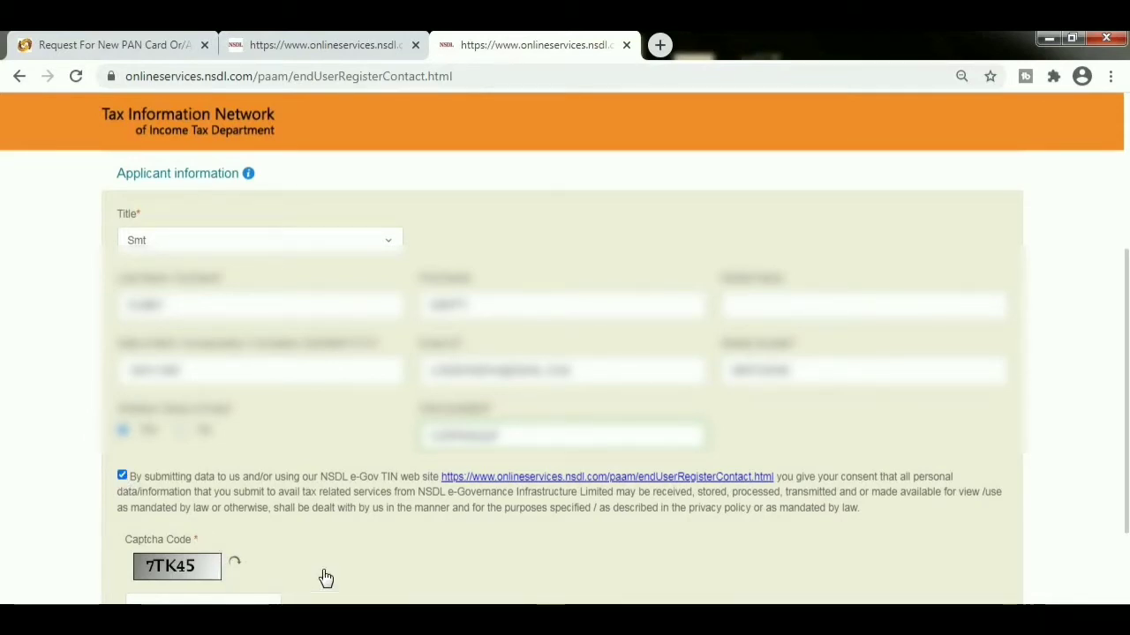
scroll(1127, 450, "down", 2)
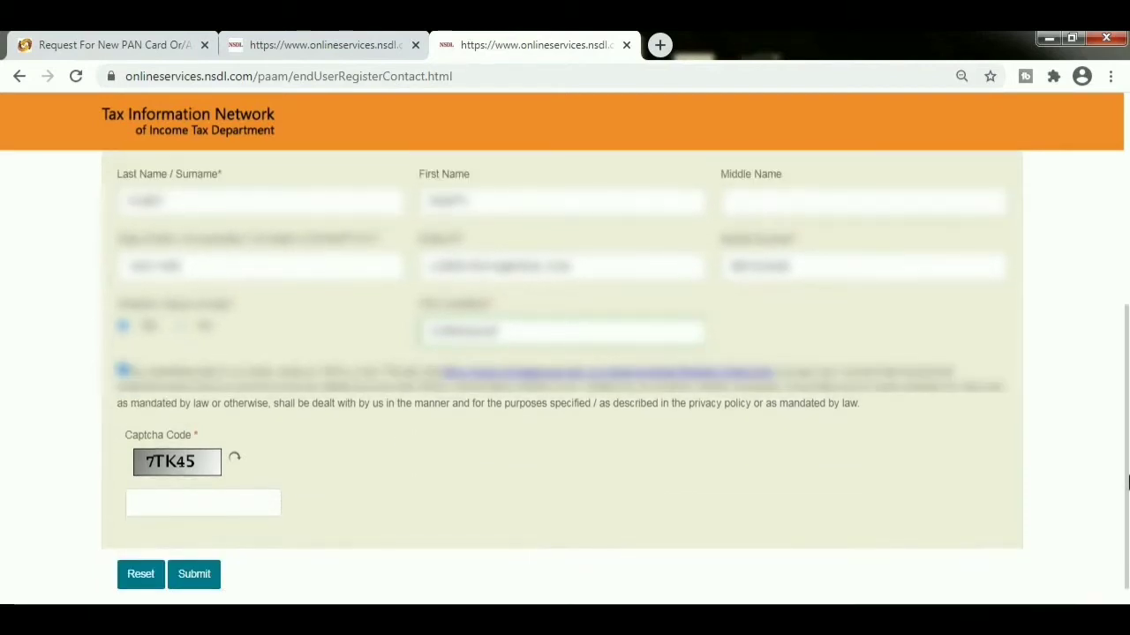
left_click(203, 503)
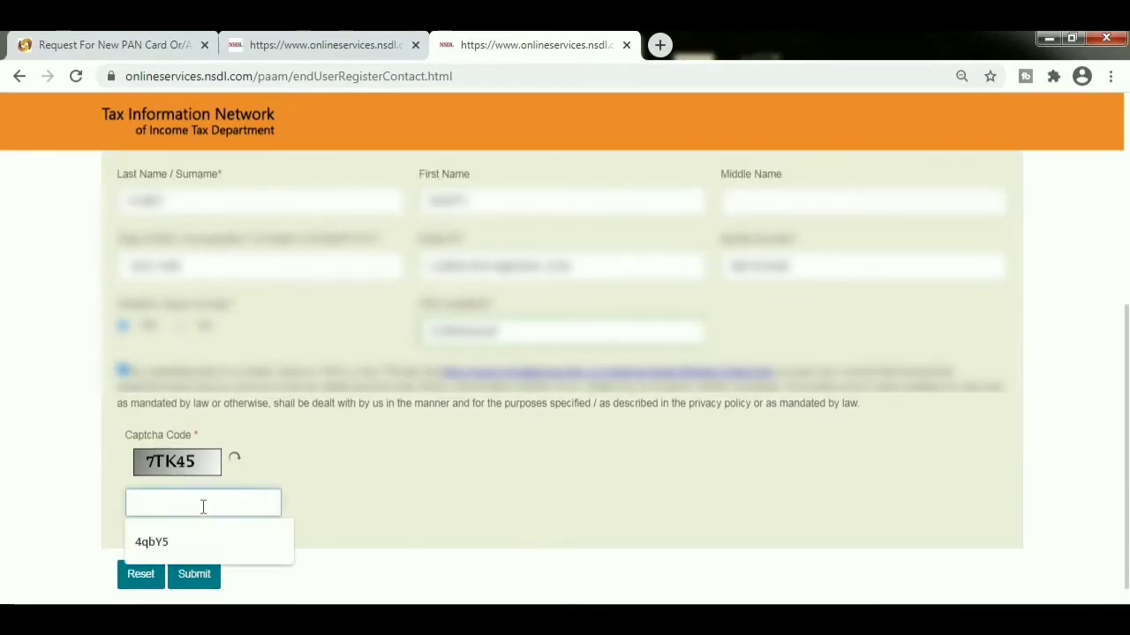
type("7TK45")
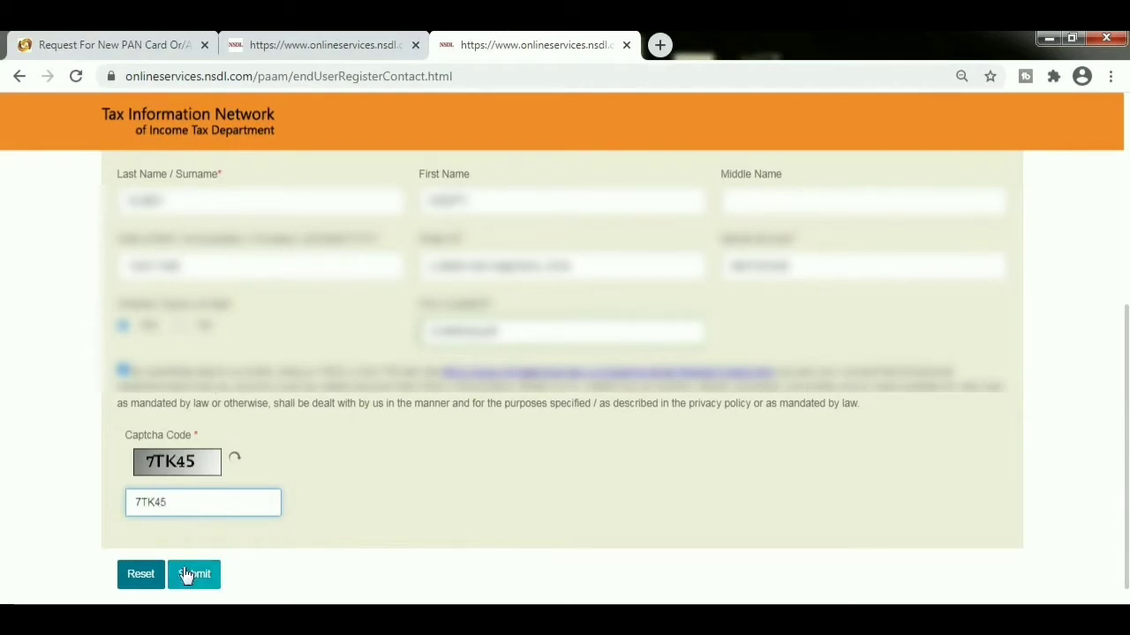
left_click(187, 574)
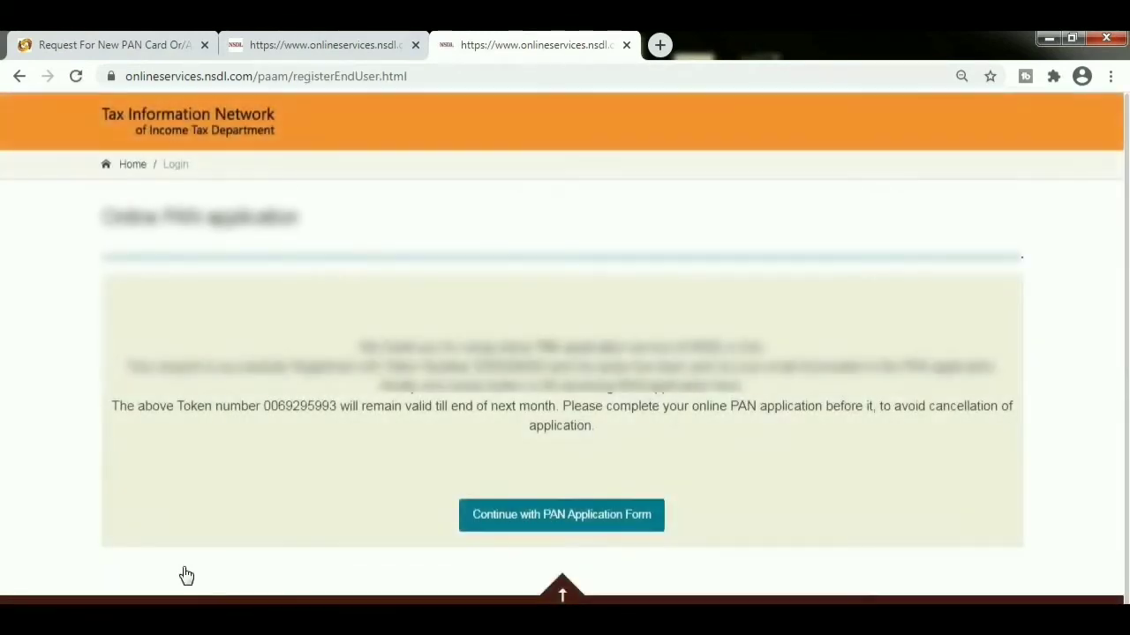
- Continue to the PAN application form and scroll to the PAN and Aadhaar section
left_click(547, 521)
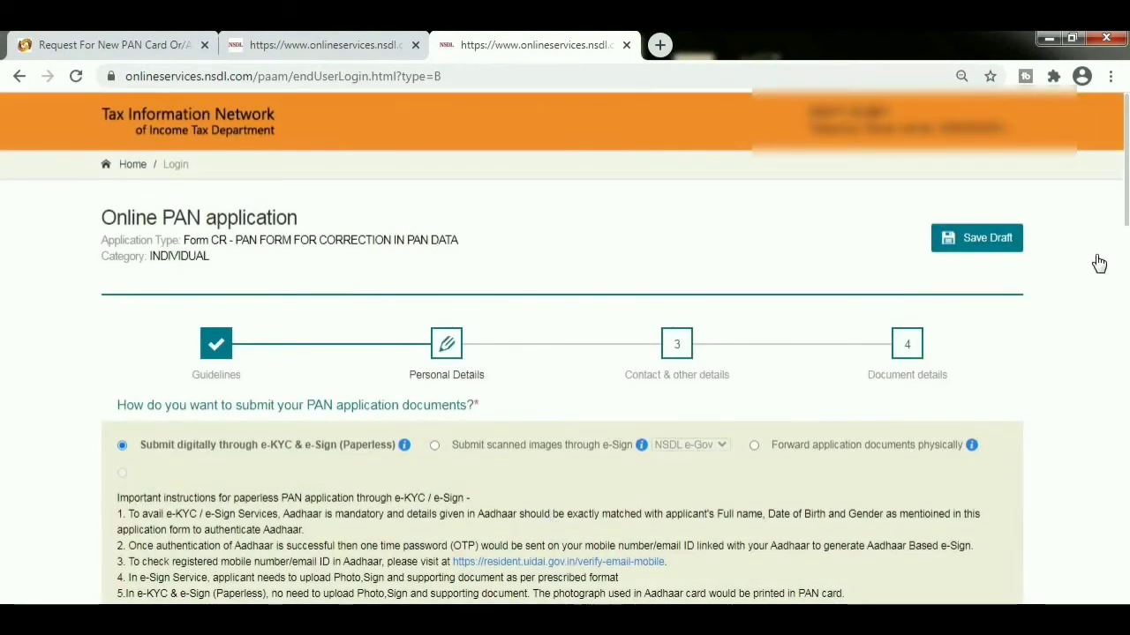
left_click_drag(1126, 198, 1127, 338)
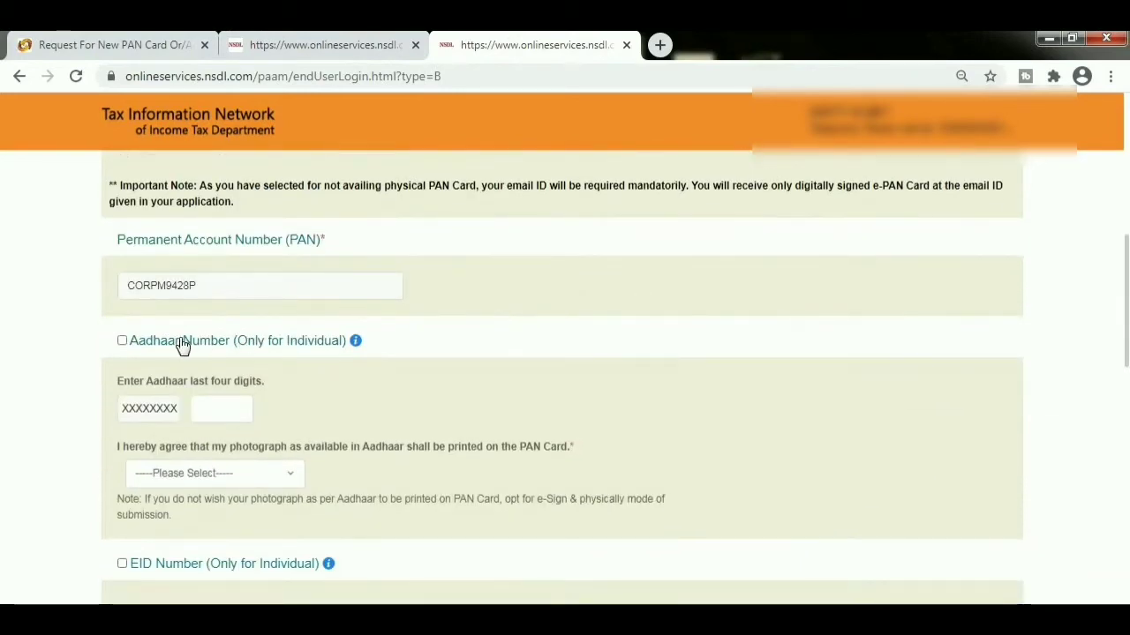
- Indicate an Aadhaar number, enter its last four digits, and agree to print the Aadhaar photo
left_click(123, 342)
left_click(236, 415)
left_click(231, 477)
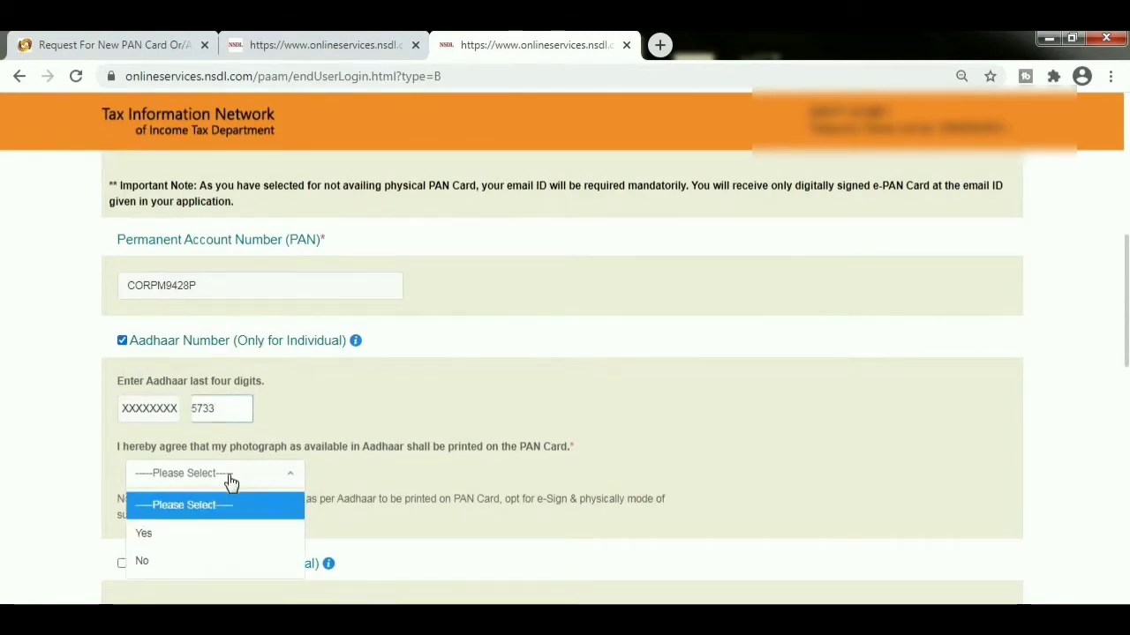
left_click(202, 532)
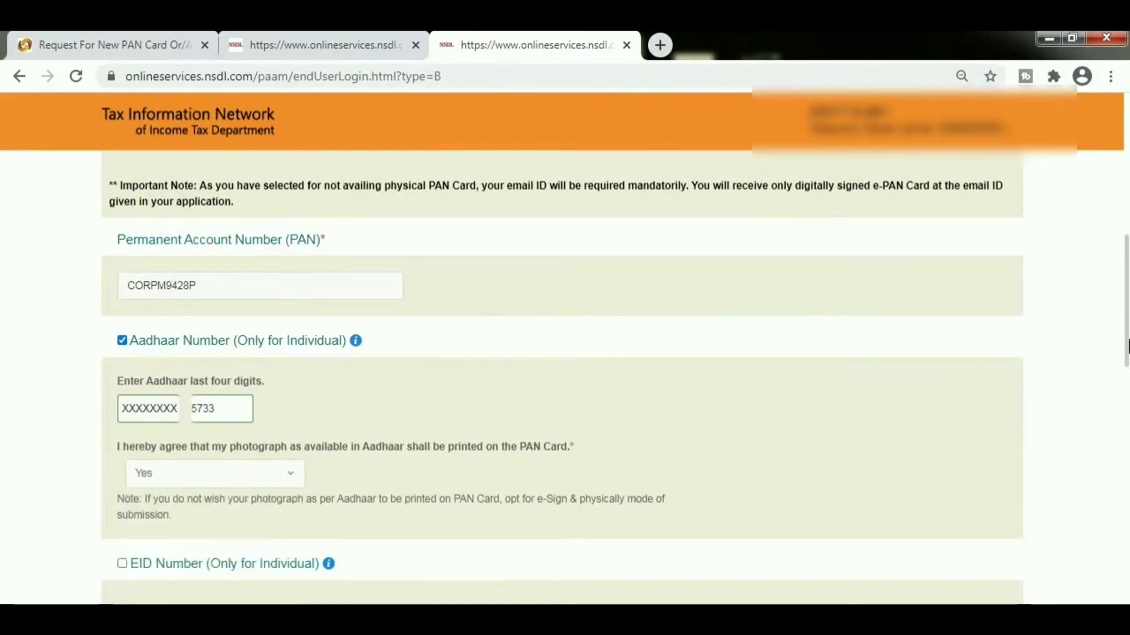
- Tick the option to correct the applicant's full name
left_click_drag(1126, 353, 1127, 426)
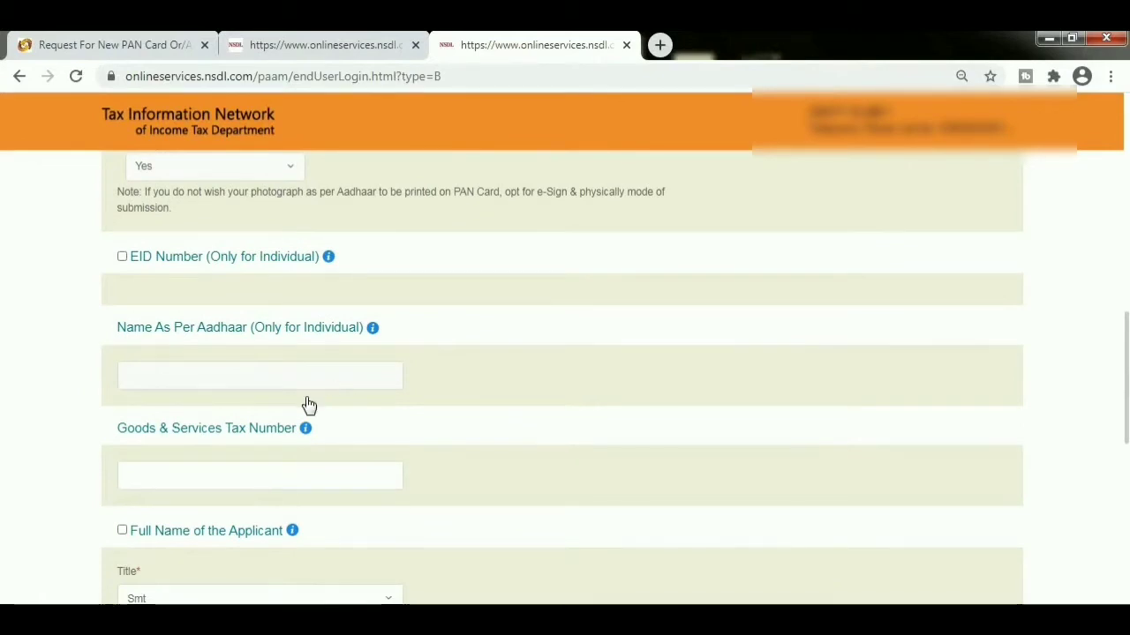
left_click(122, 531)
left_click_drag(1126, 374, 1127, 465)
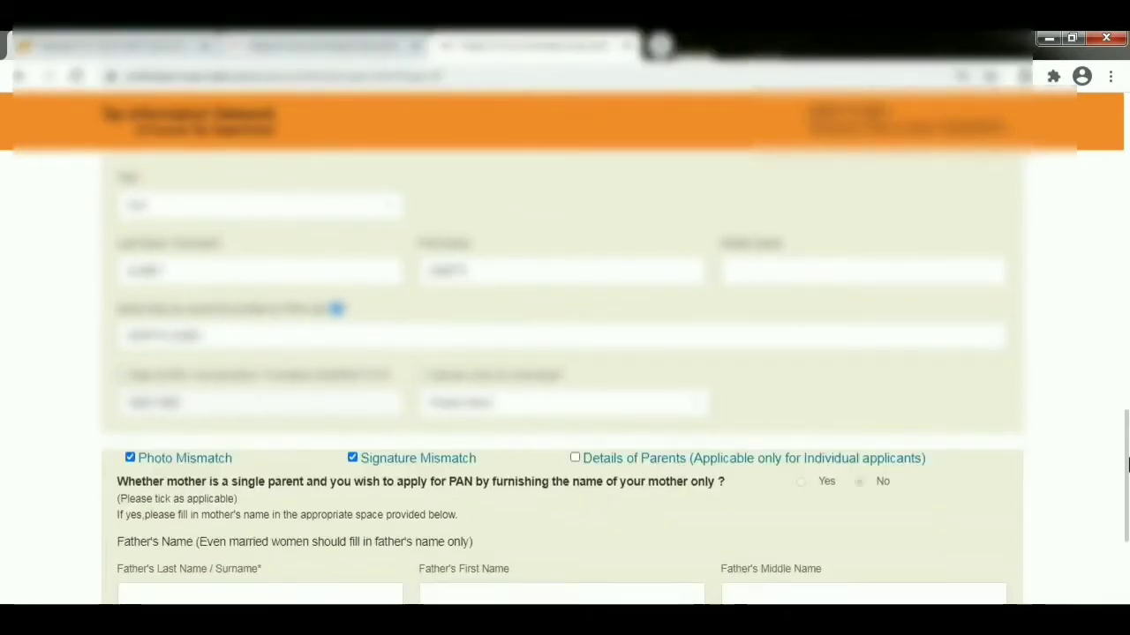
left_click_drag(1127, 466, 1127, 473)
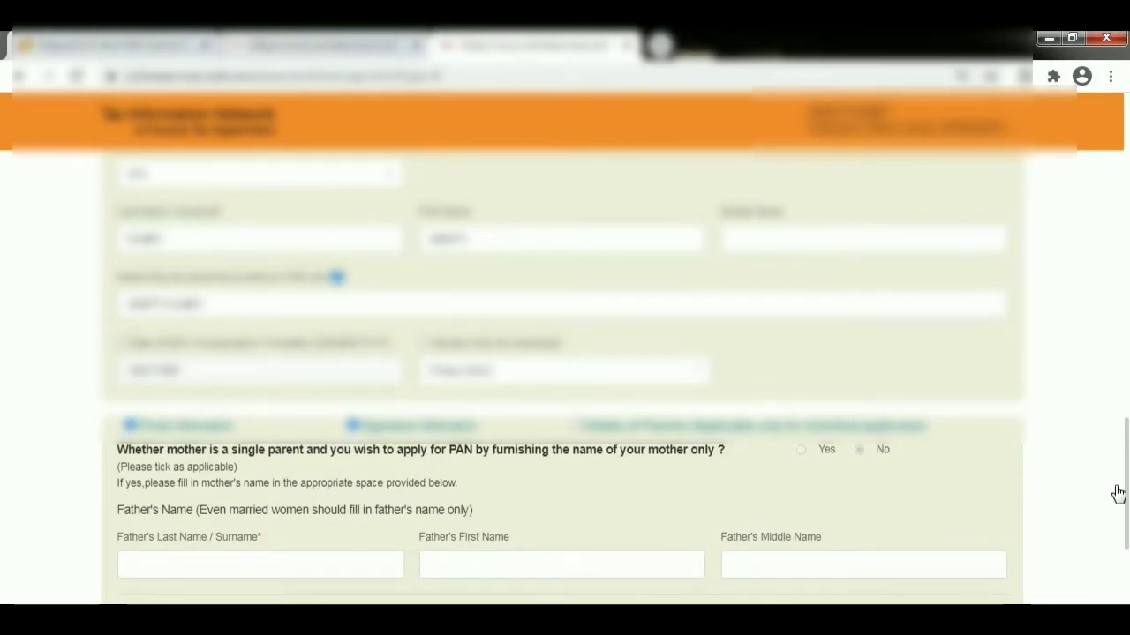
- Enter the father's first, middle and last names
scroll(1127, 503, "down", 1)
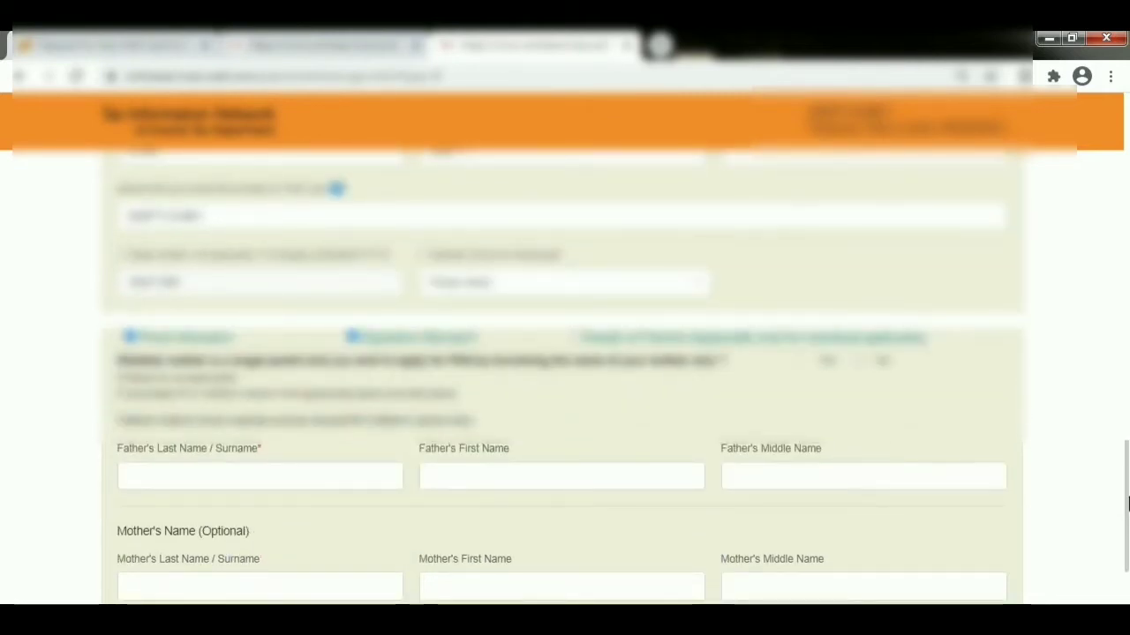
left_click(463, 474)
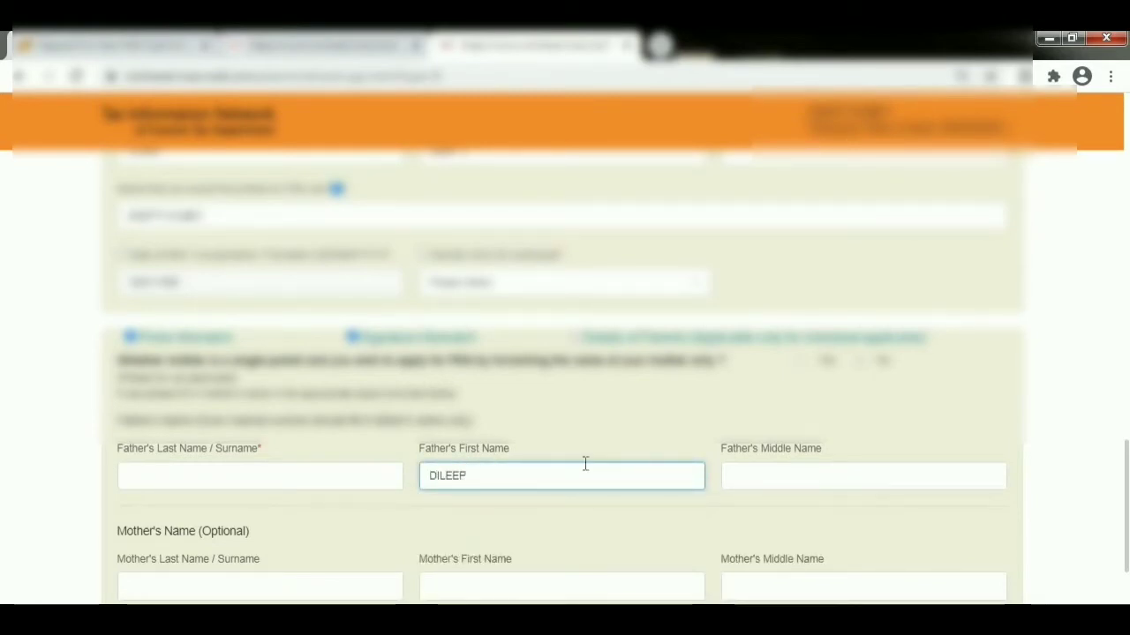
left_click(794, 470)
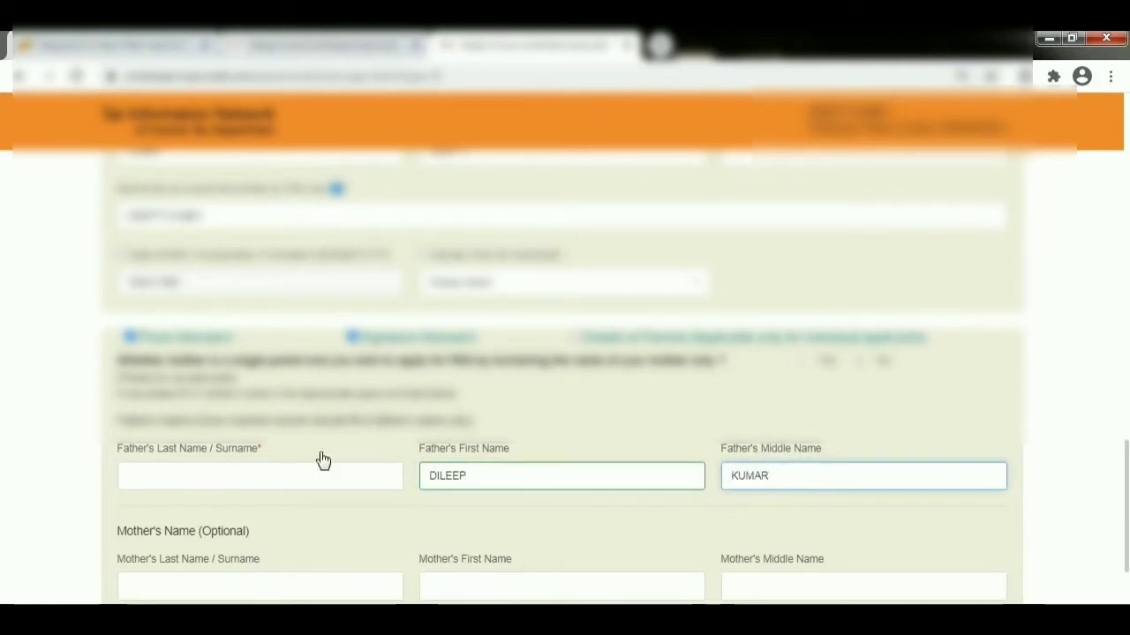
left_click(228, 475)
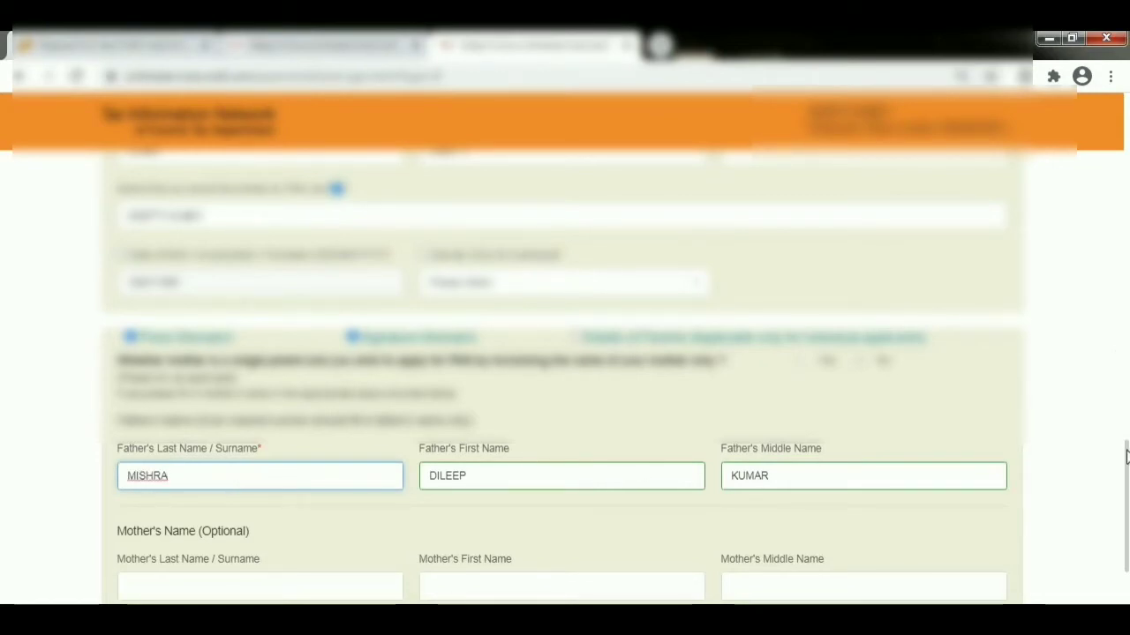
- Set gender to Female and continue to the contact and other details step
left_click(578, 284)
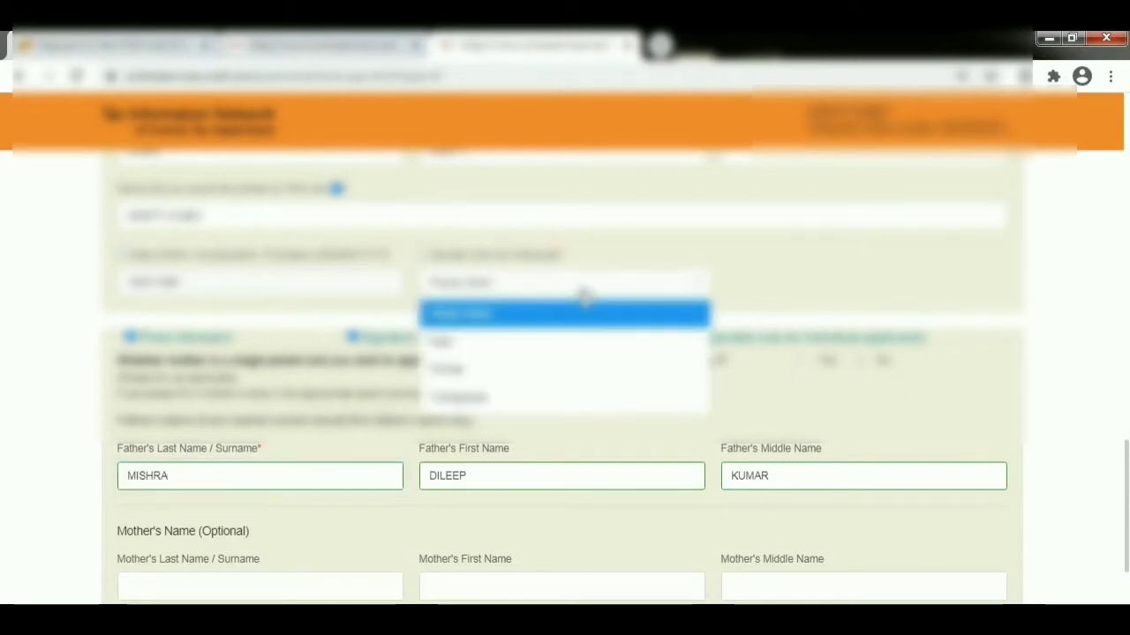
left_click(516, 370)
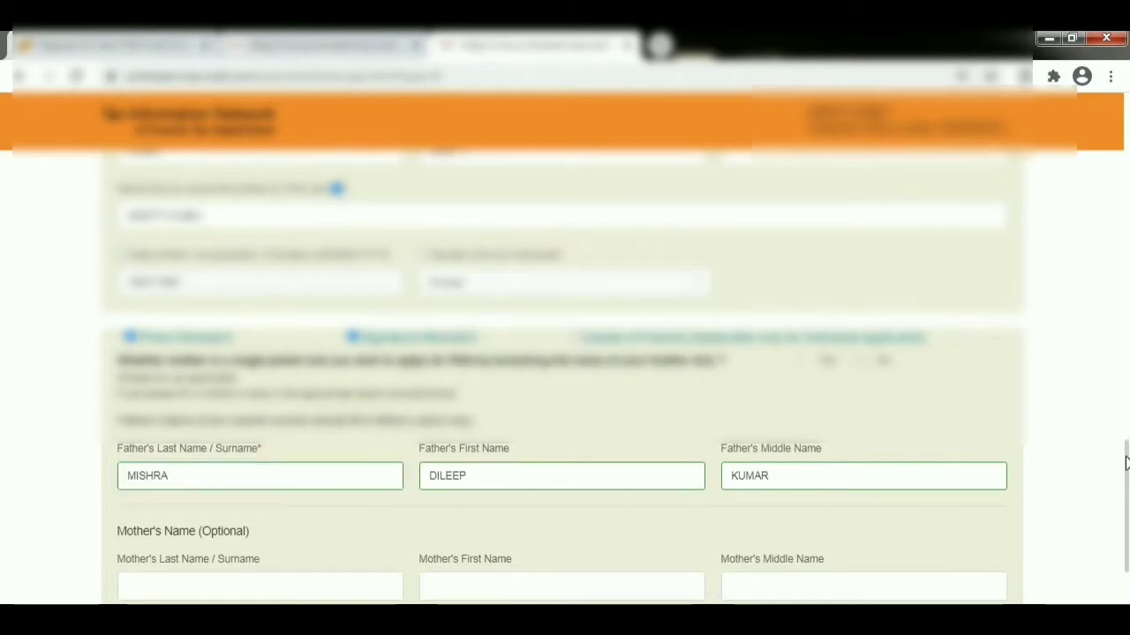
left_click_drag(1126, 465, 1126, 526)
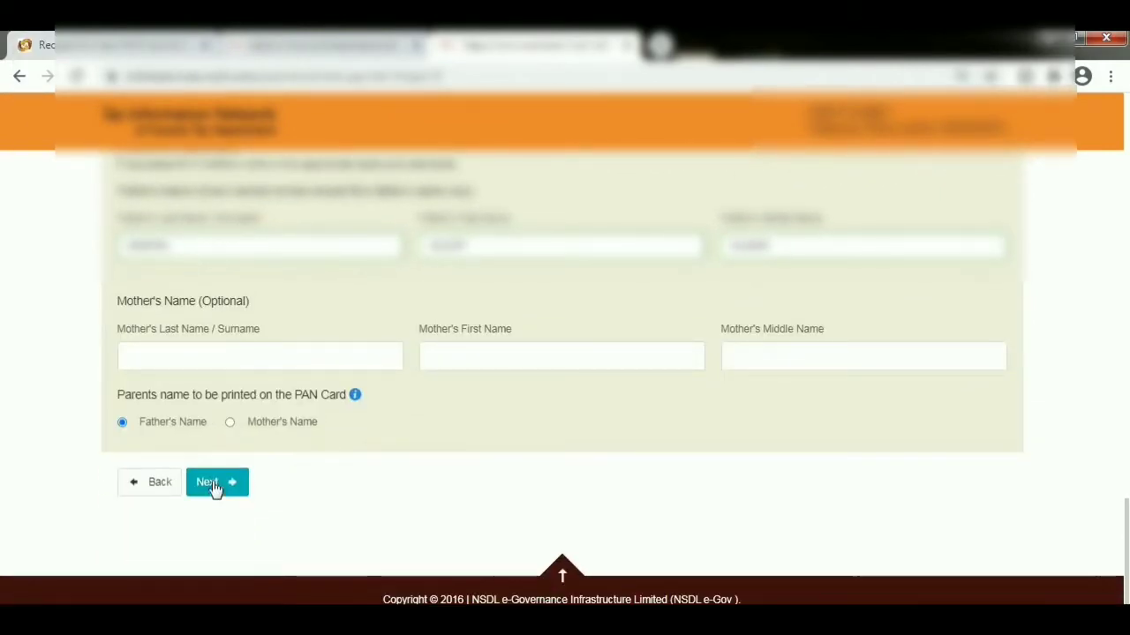
left_click(214, 486)
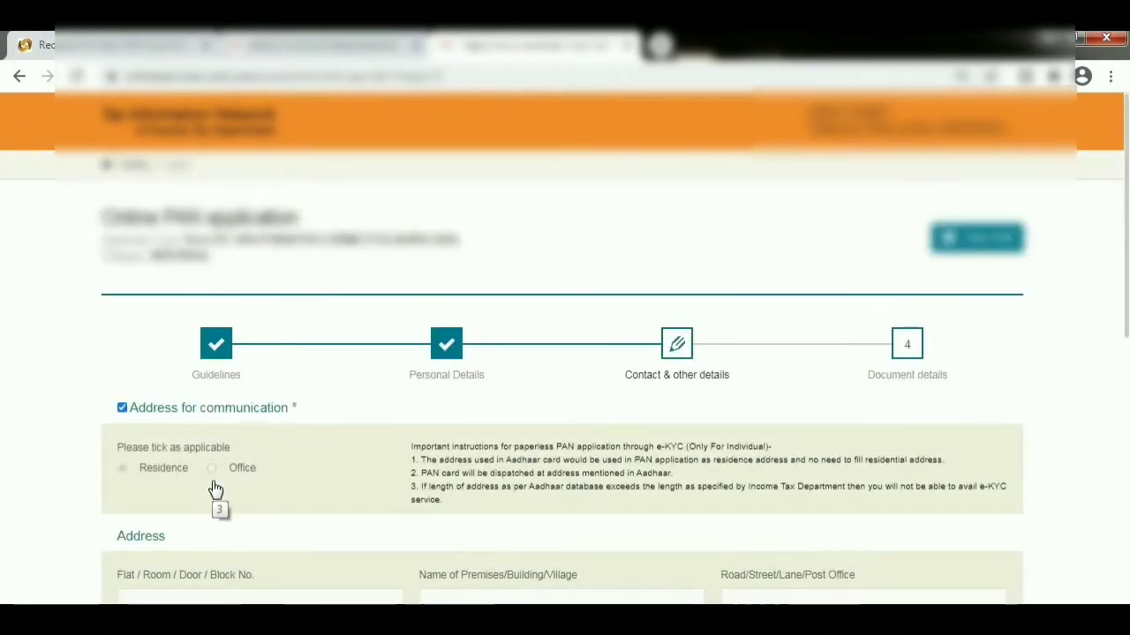
- Set the telephone country code to INDIA (91) and continue to Document details
scroll(1127, 360, "down", 2)
left_click_drag(1127, 359, 1127, 538)
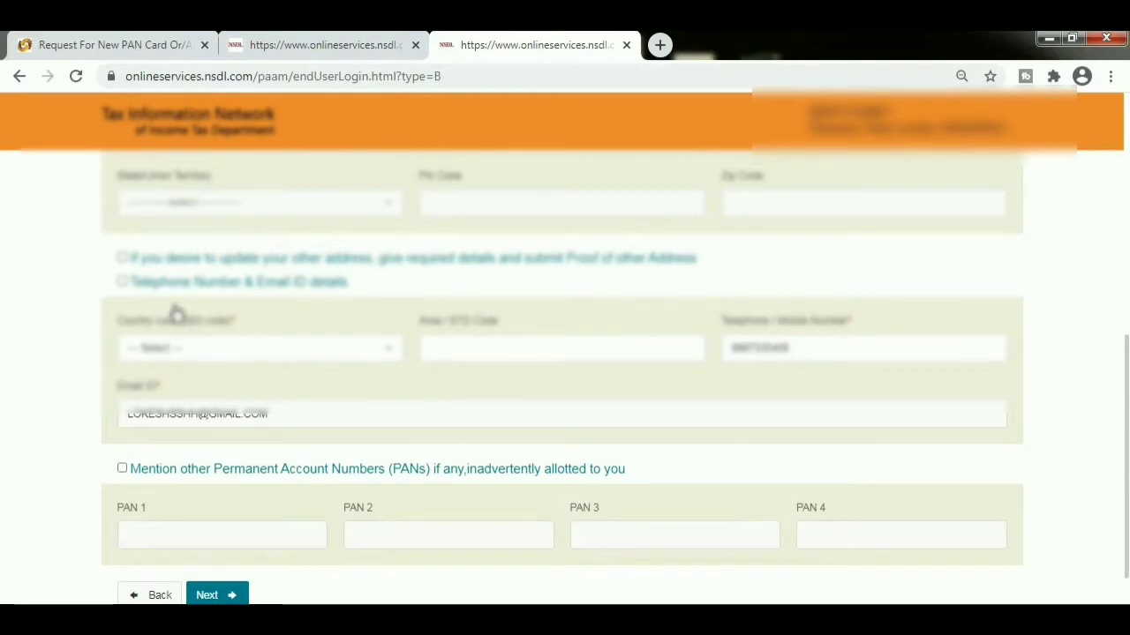
left_click(274, 355)
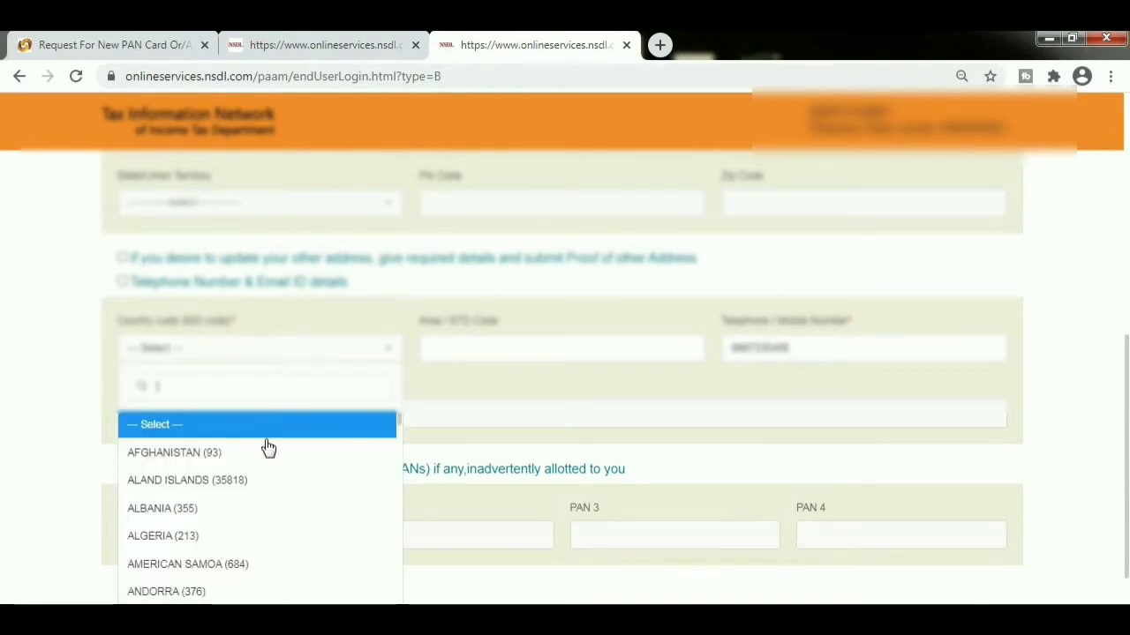
type("ind")
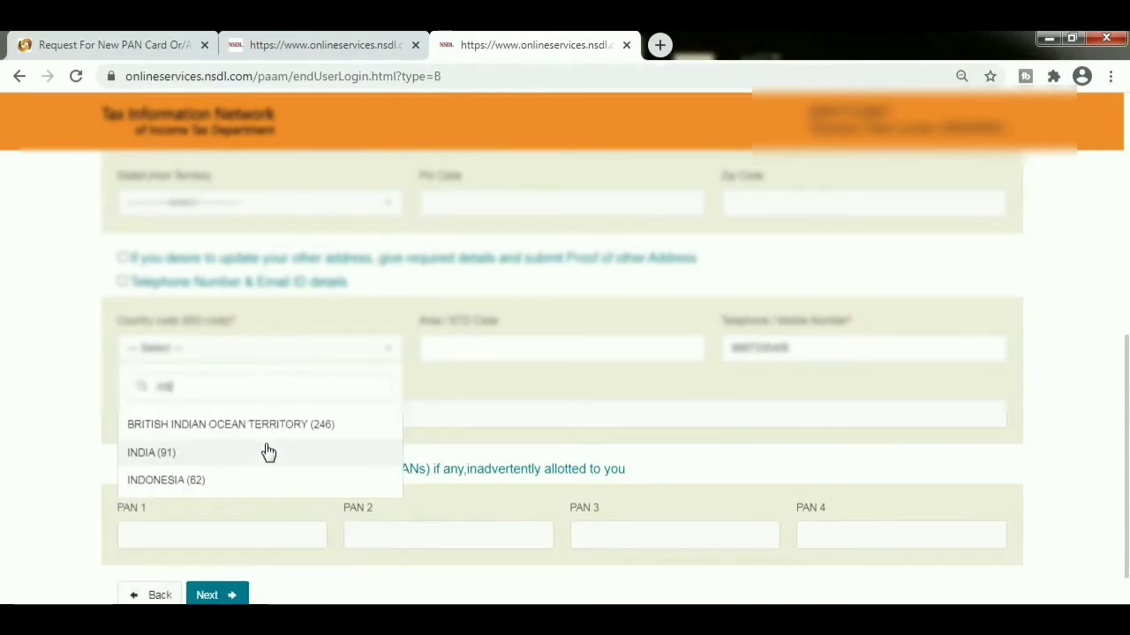
left_click(202, 456)
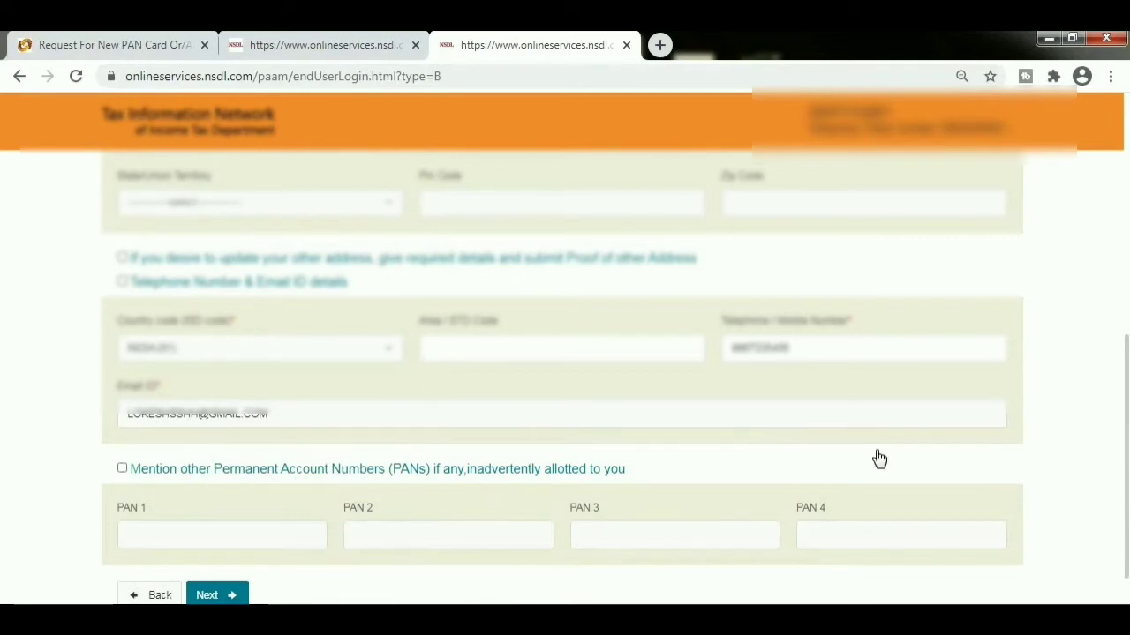
left_click(221, 596)
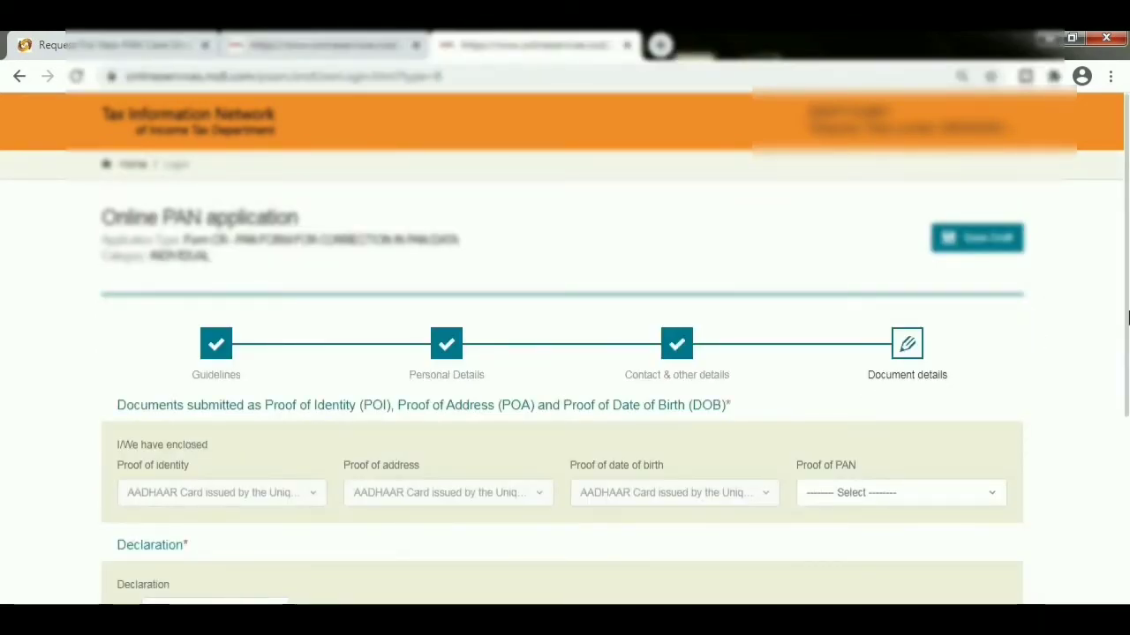
- Set Proof of PAN to Copy of Pan Card and declare as Himself/Herself under the applicant's name
left_click_drag(1126, 327, 1091, 461)
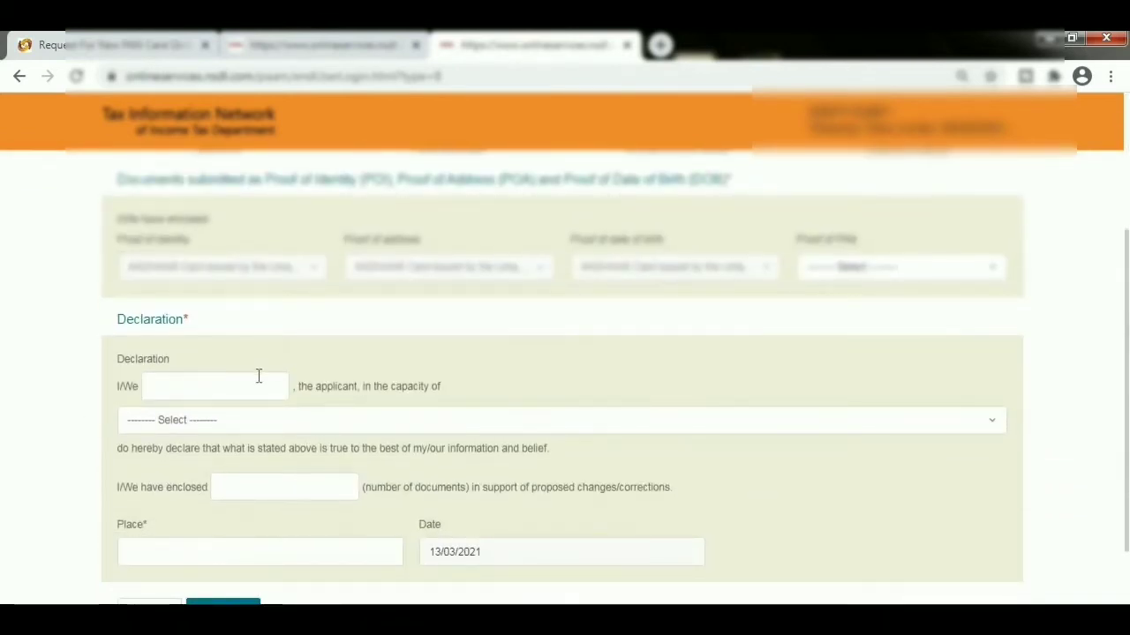
left_click(895, 268)
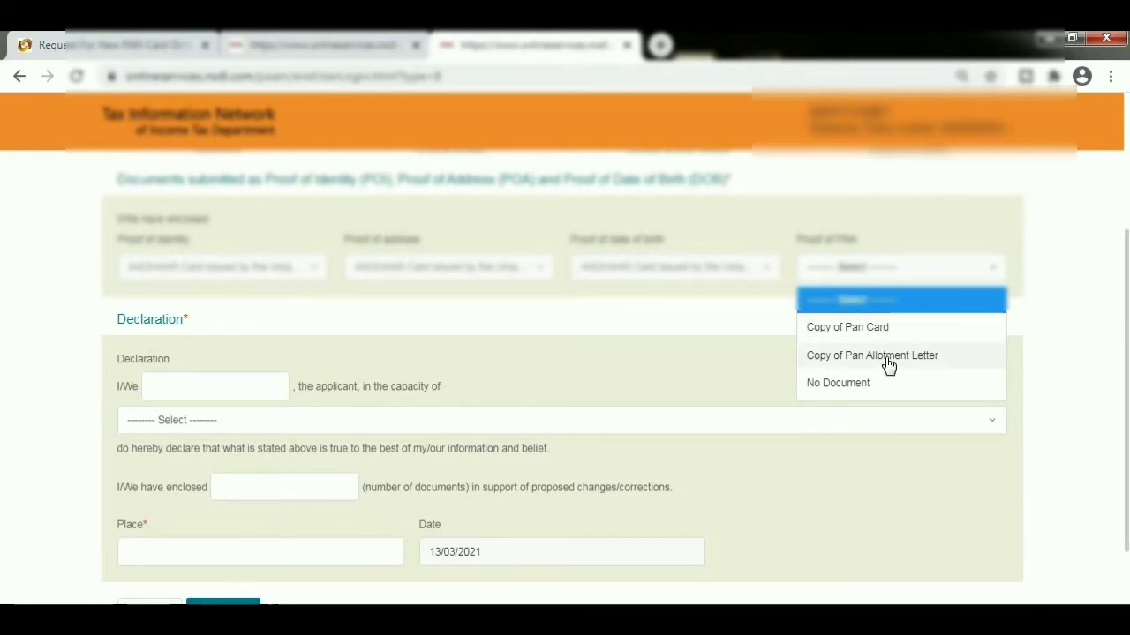
left_click(865, 326)
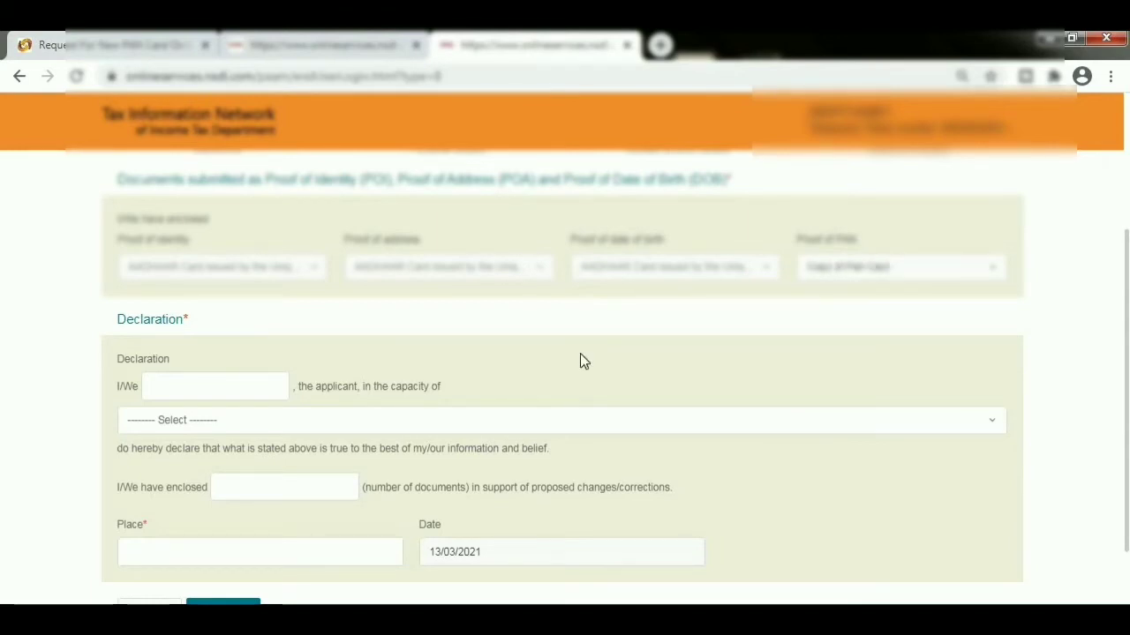
left_click(248, 383)
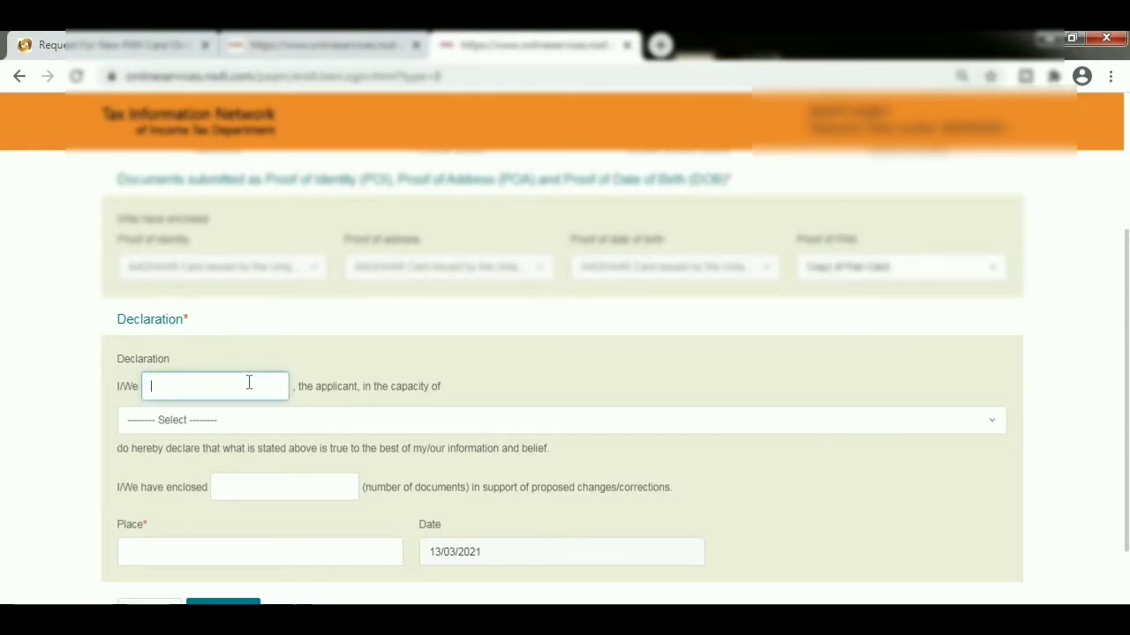
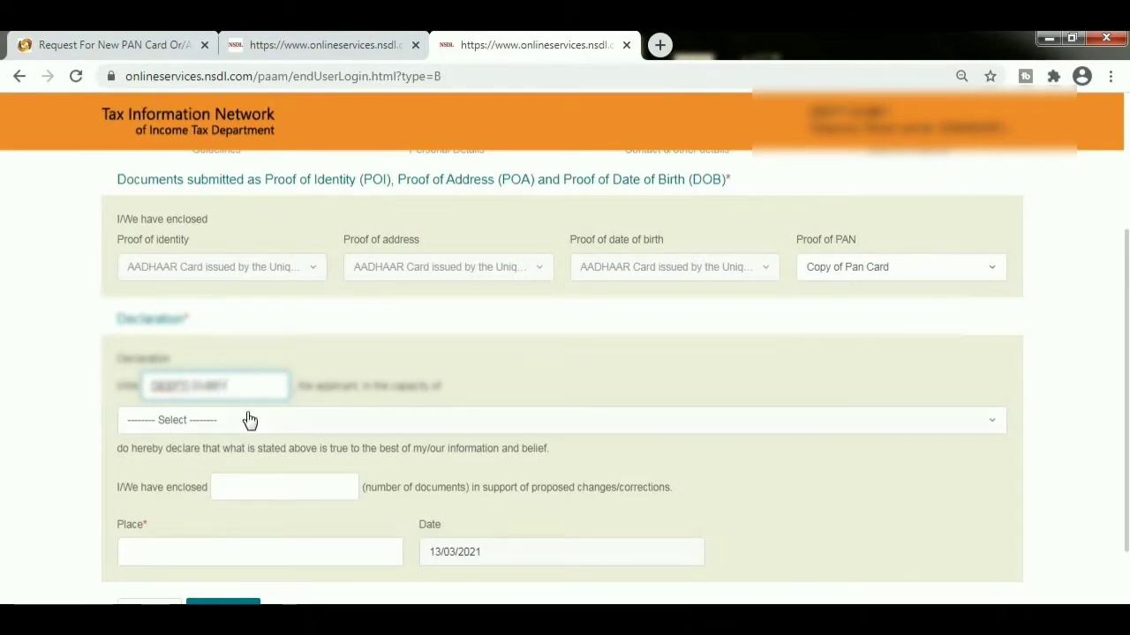
left_click(250, 420)
left_click(231, 477)
- Enter 1 enclosed document and place of declaration DELHI
left_click(265, 488)
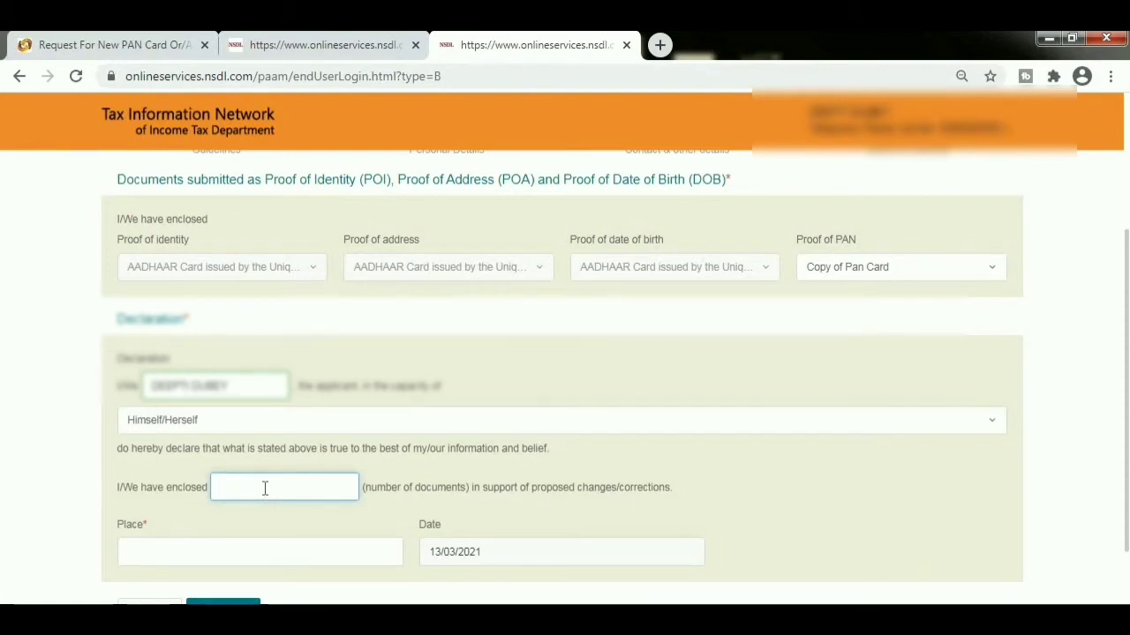
type("1")
left_click(291, 556)
type("DELHI")
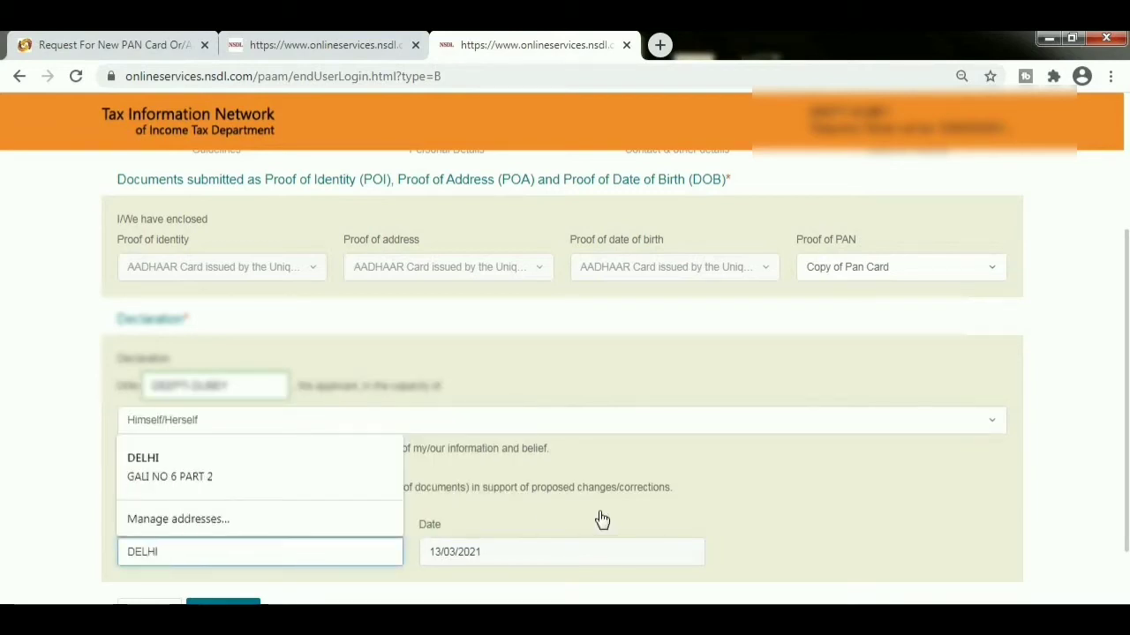
left_click(603, 519)
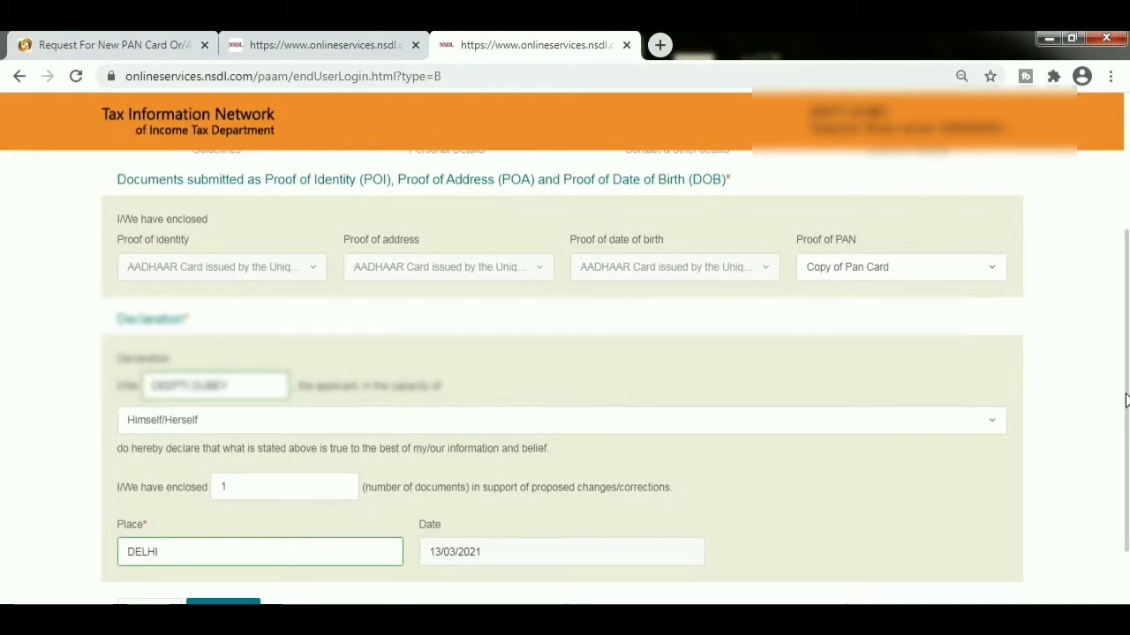
left_click_drag(1125, 401, 1126, 459)
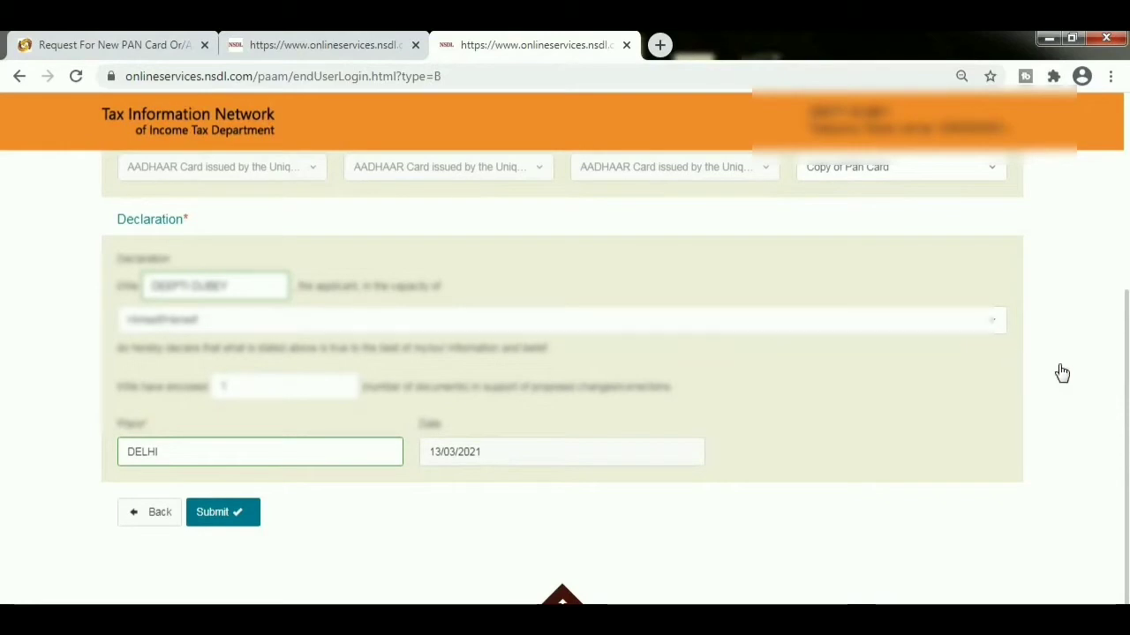
left_click_drag(1127, 388, 1127, 448)
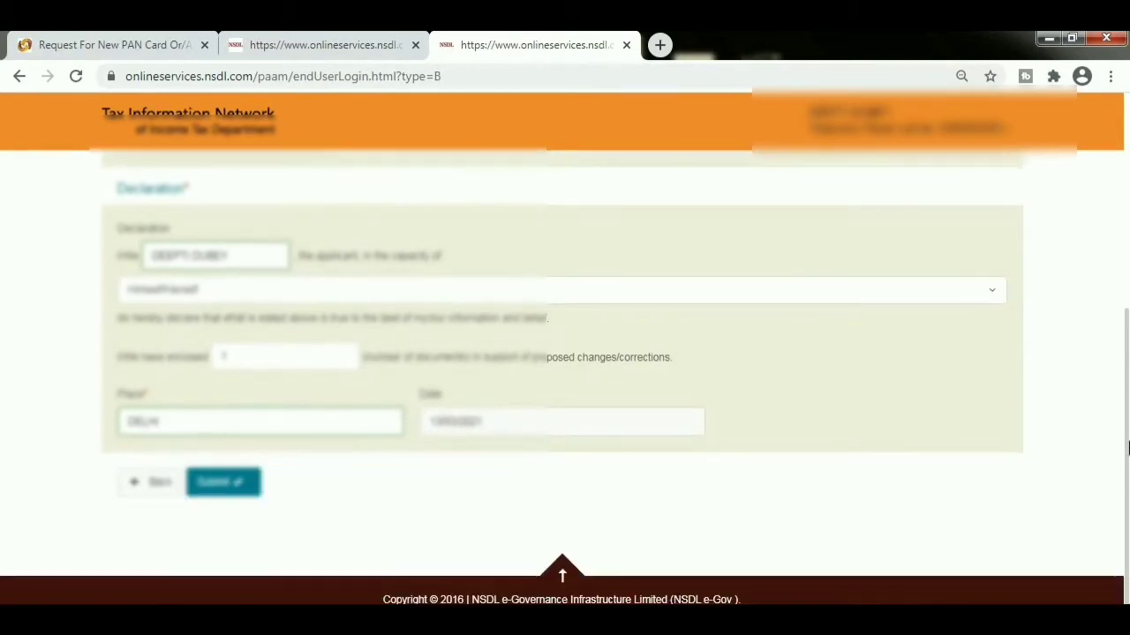
- Submit Form CR and review the read-only page listing e-Sign charges of Rs. 5.90
left_click(228, 491)
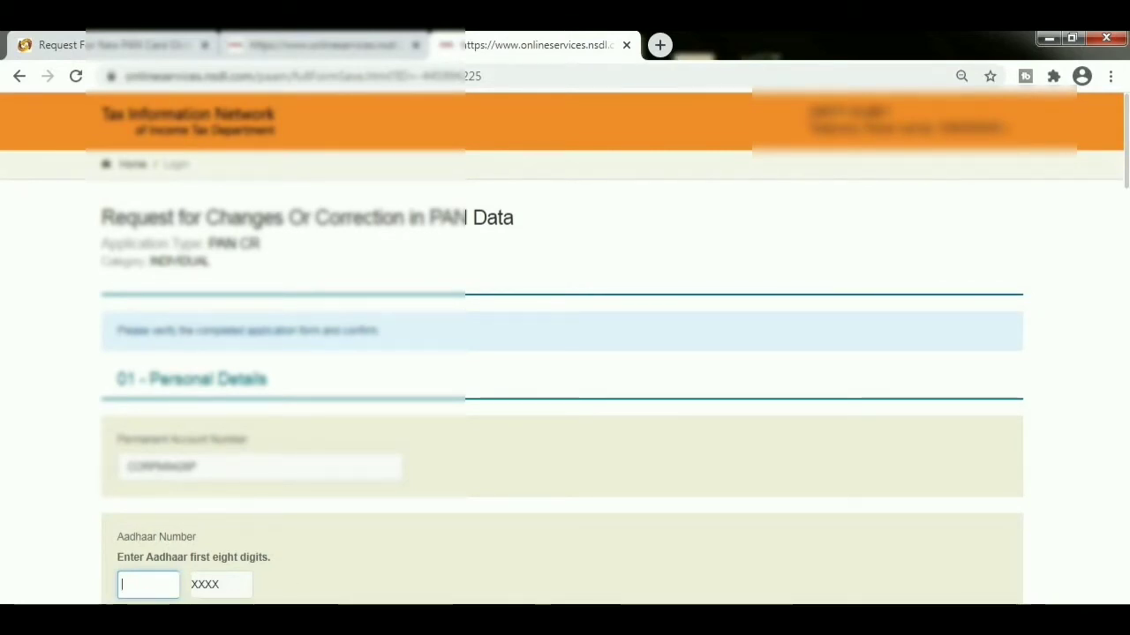
scroll(1127, 222, "down", 4)
left_click_drag(1128, 222, 1127, 553)
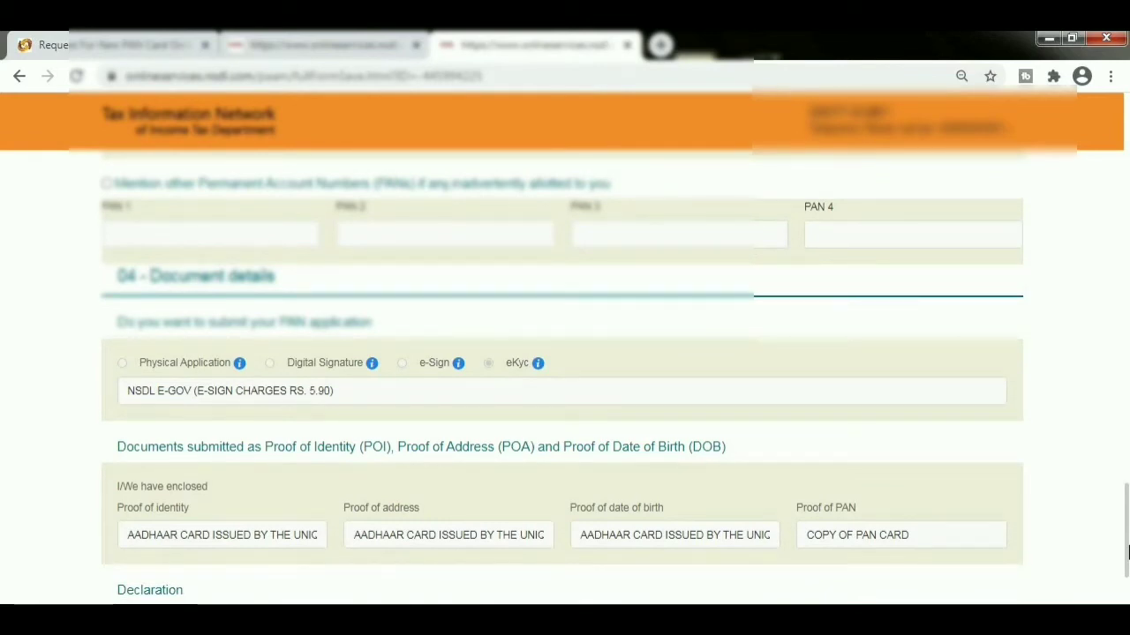
mouse_move(1127, 553)
left_mouse_down()
mouse_move(1127, 604)
mouse_move(1127, 512)
mouse_move(1127, 569)
left_mouse_up()
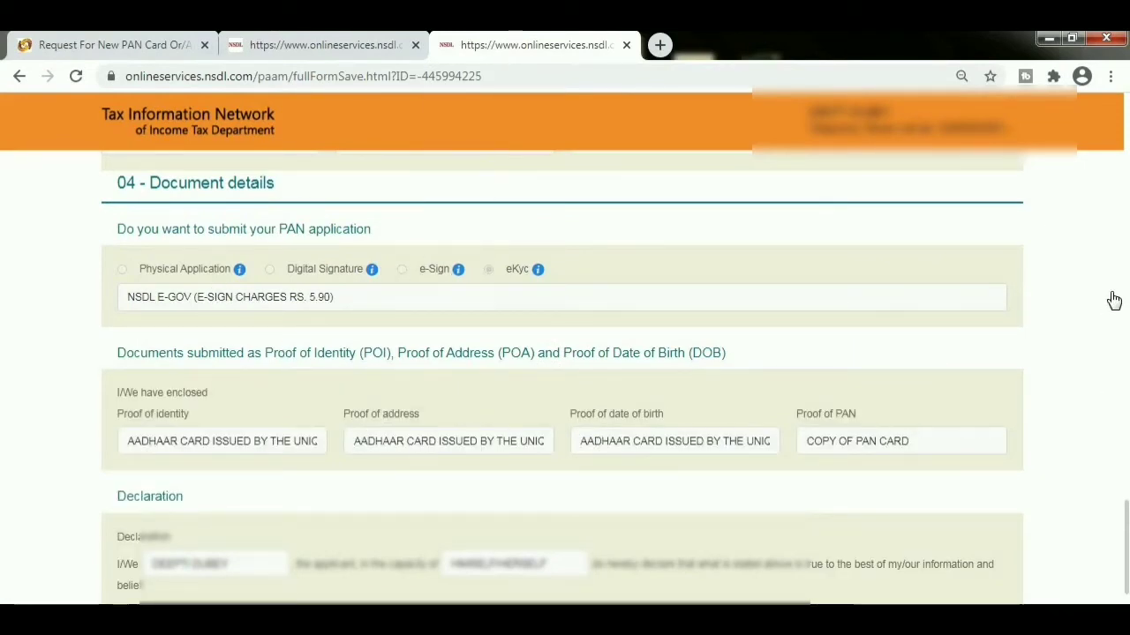
scroll(1127, 547, "down", 2)
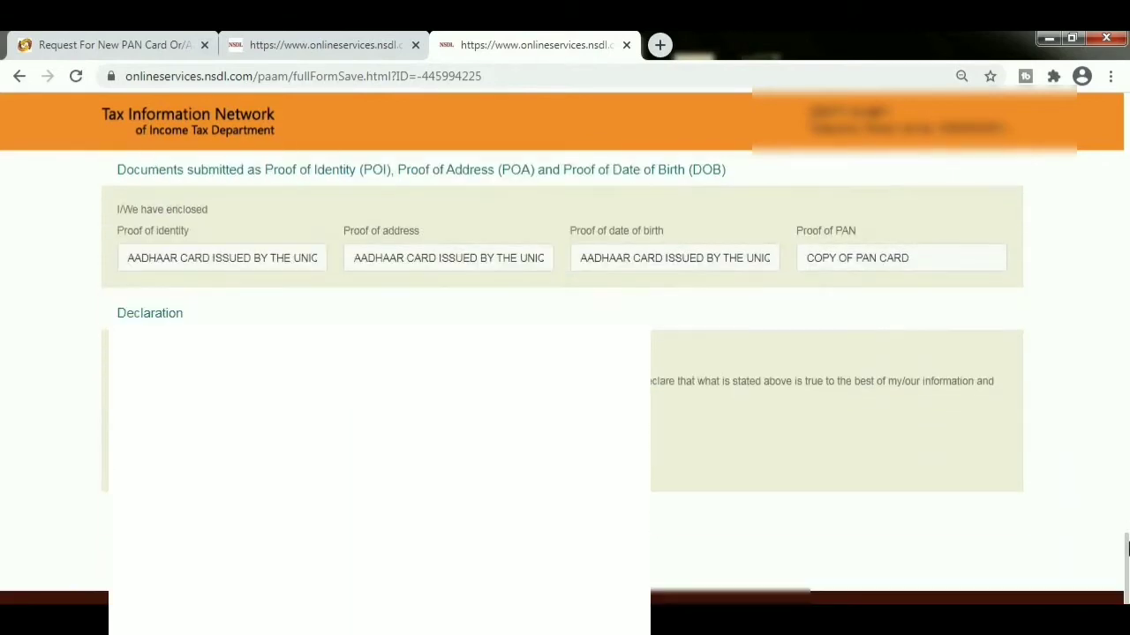
scroll(1128, 547, "down", 1)
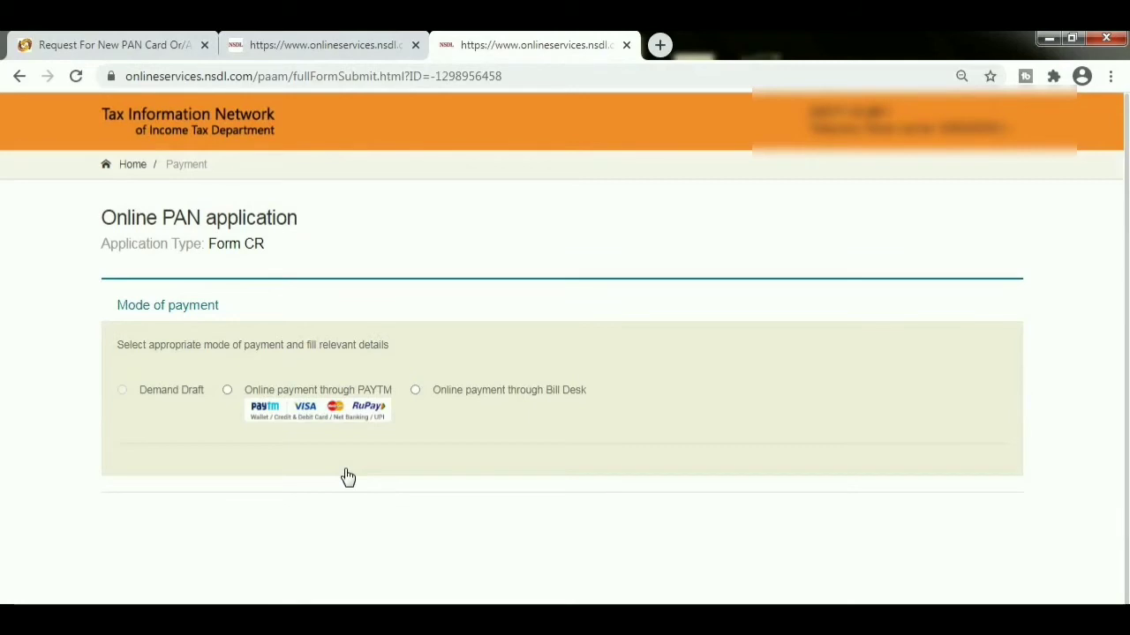
- Choose online payment through Bill Desk, accept the terms and proceed to payment
left_click(414, 390)
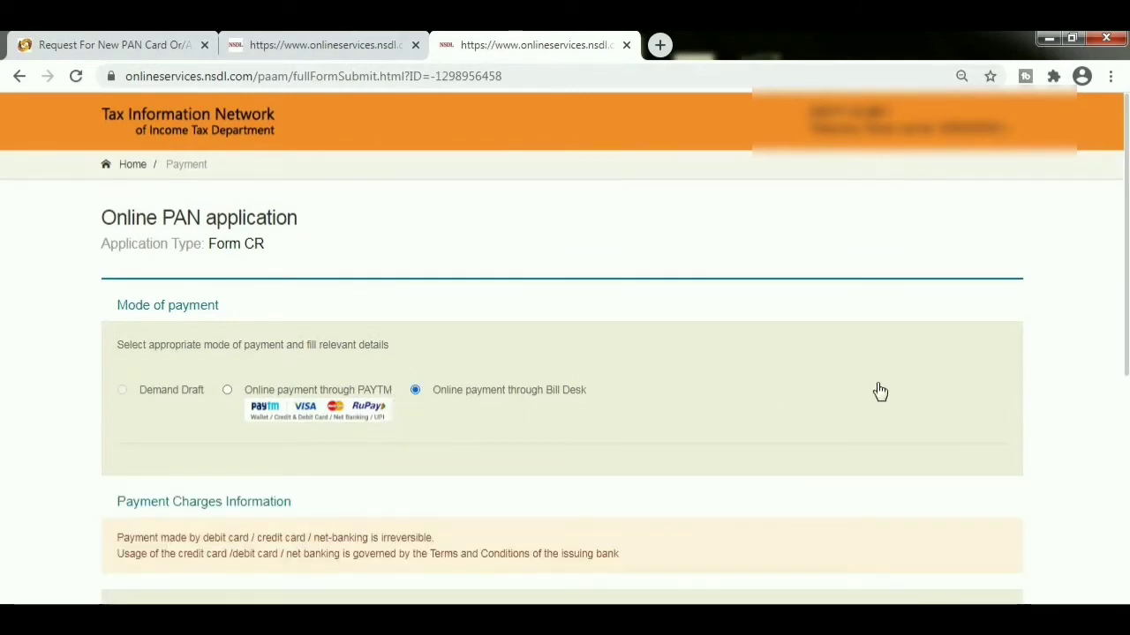
left_click_drag(1126, 327, 1128, 540)
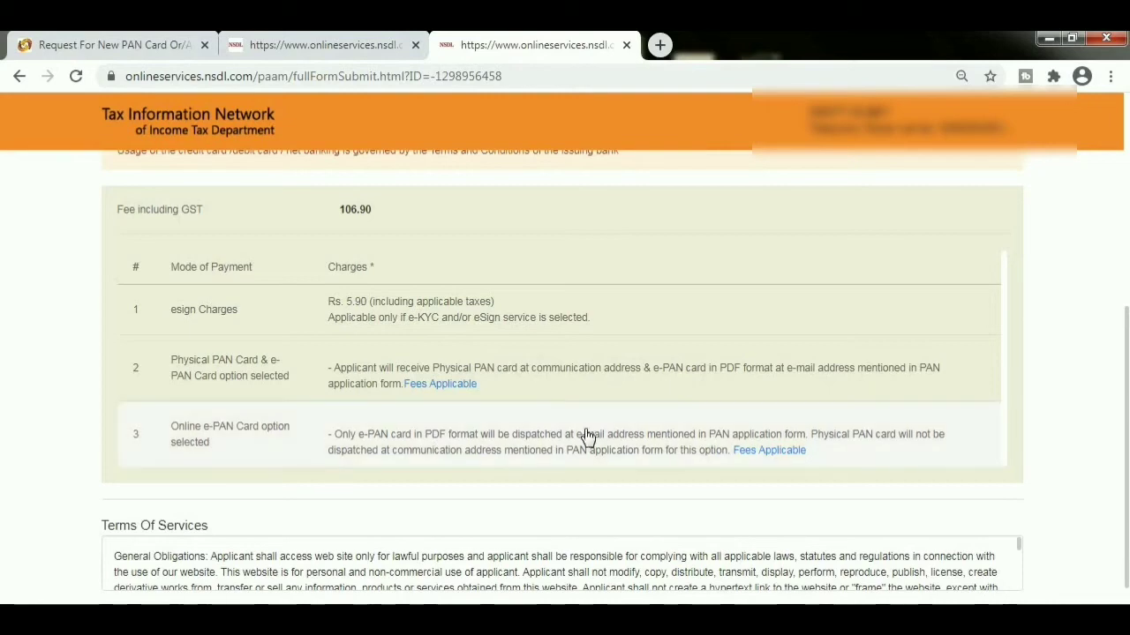
mouse_move(434, 390)
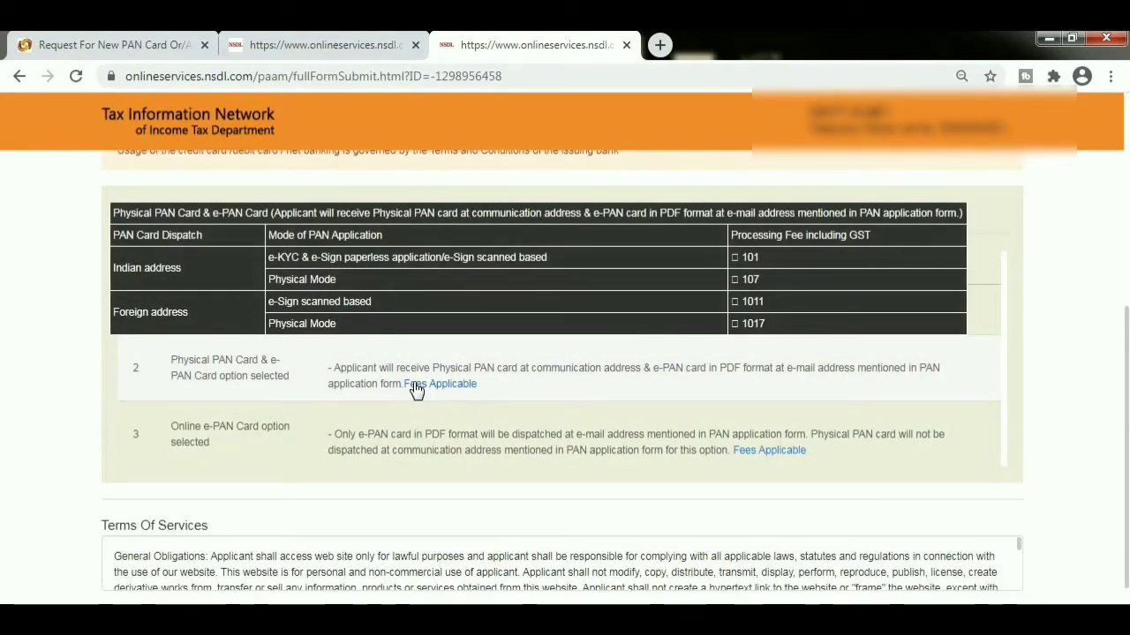
scroll(416, 391, "down", 1)
left_click(106, 537)
left_click(175, 582)
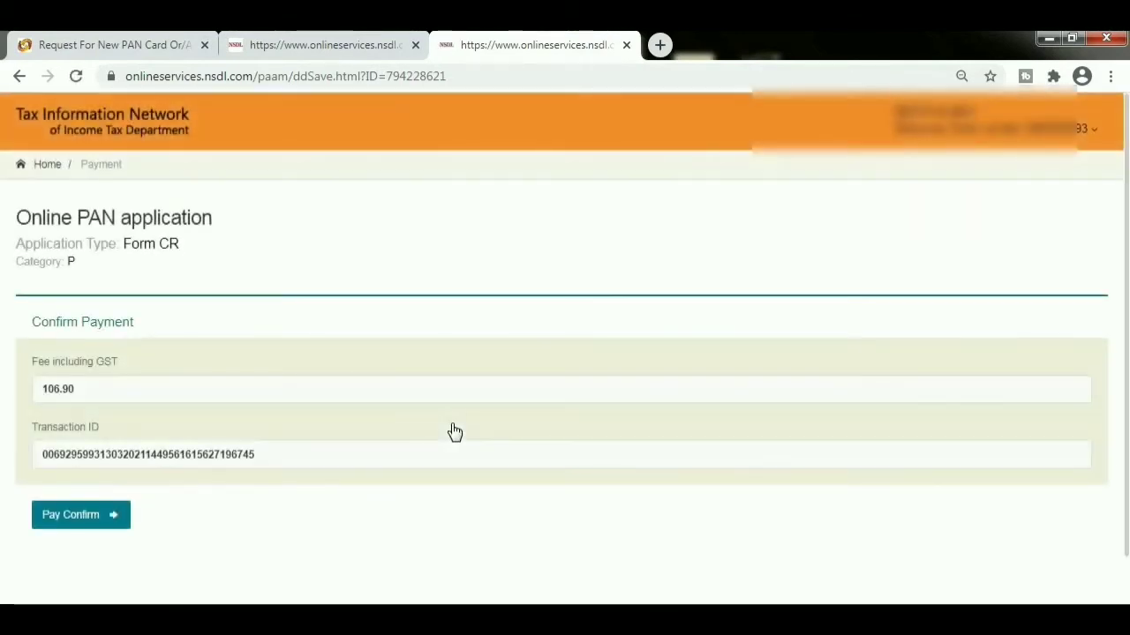
- Confirm the 106.90 payment and begin entering debit card details in BillDesk
left_click(84, 519)
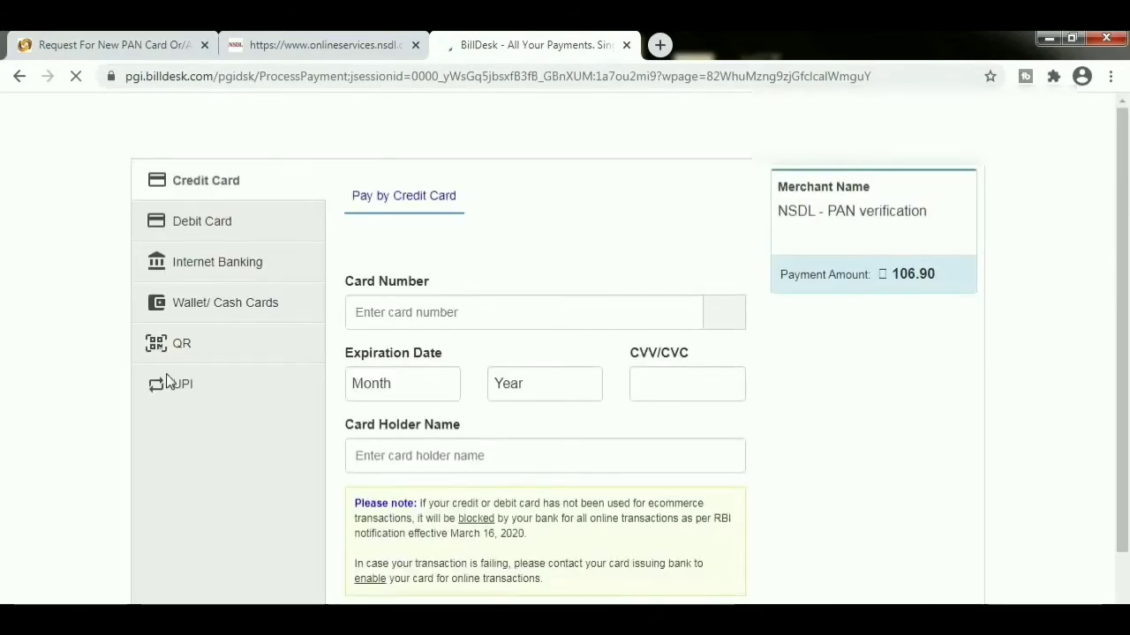
left_click(198, 222)
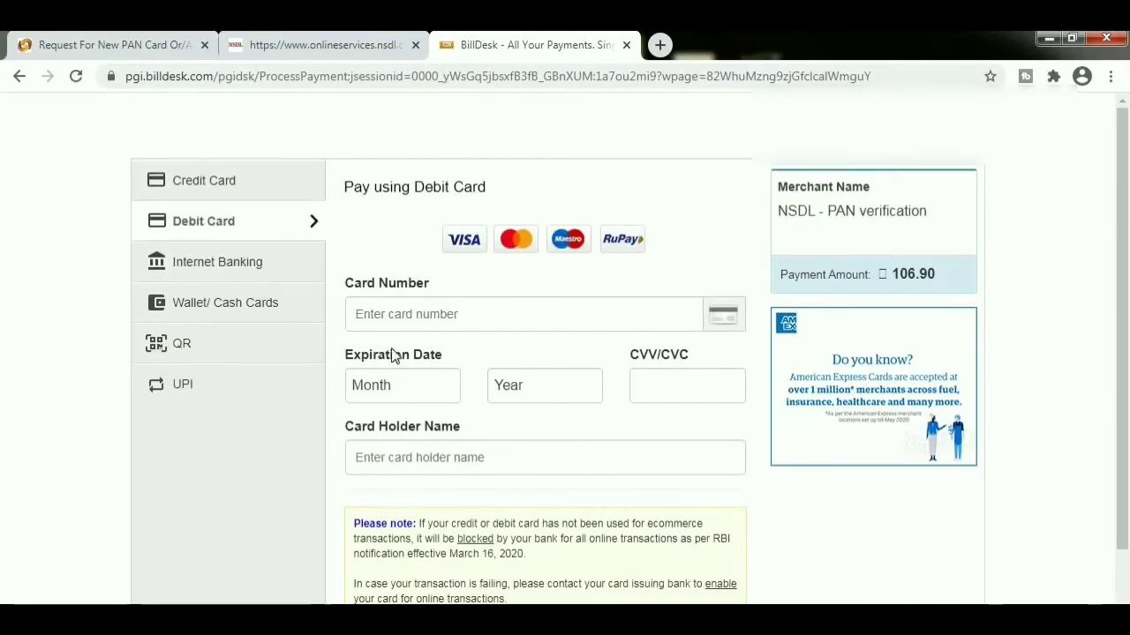
left_click(416, 322)
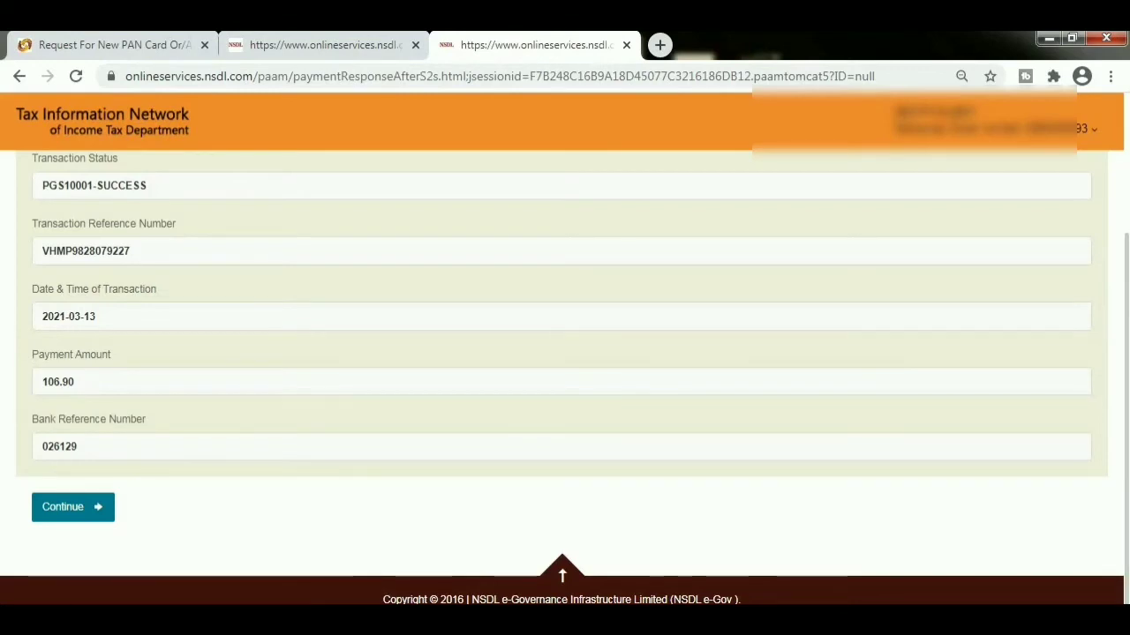
- Scroll through the payment receipt and continue to the Aadhaar authentication page
left_click_drag(1126, 351, 1127, 231)
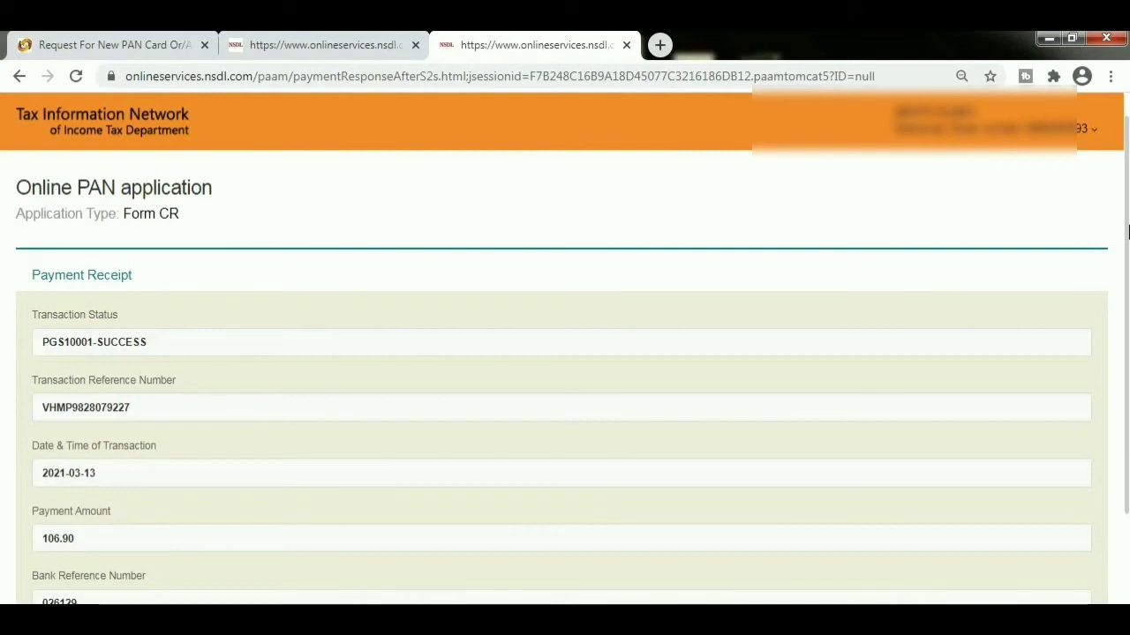
left_click_drag(1127, 247, 1127, 410)
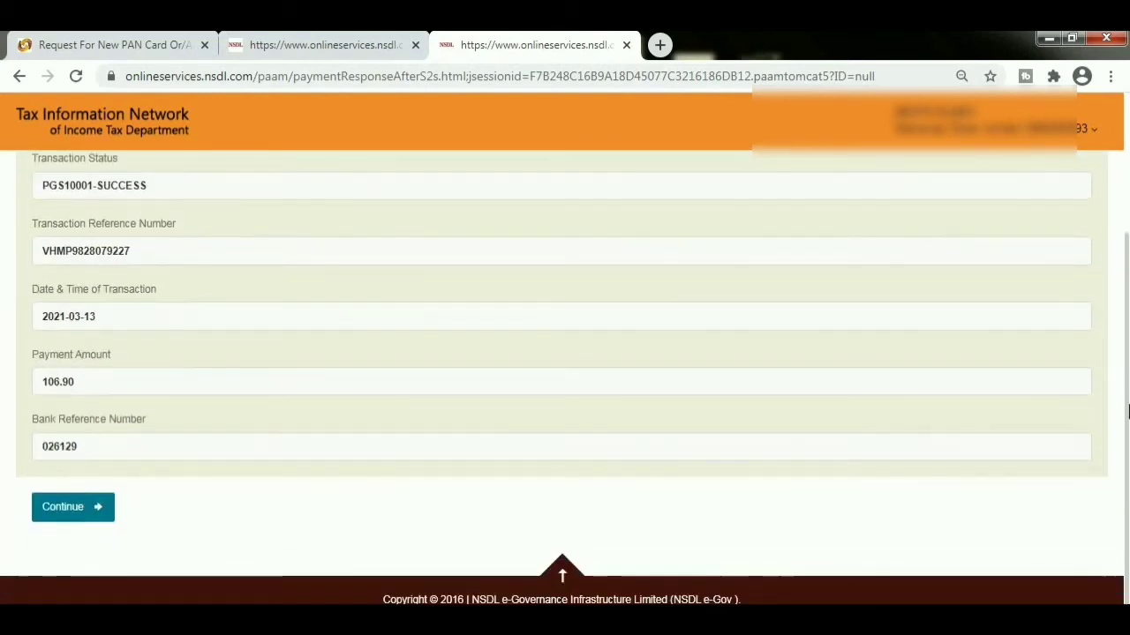
left_click(75, 504)
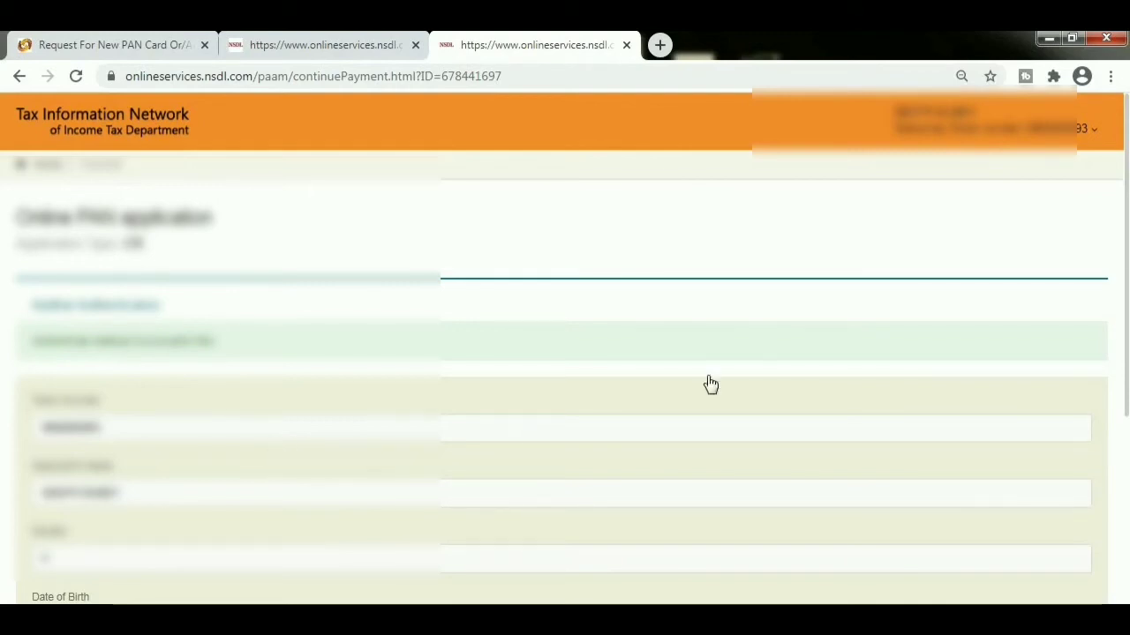
- Give consent for Aadhaar-based e-signing and authenticate with the Aadhaar details
scroll(1125, 256, "down", 4)
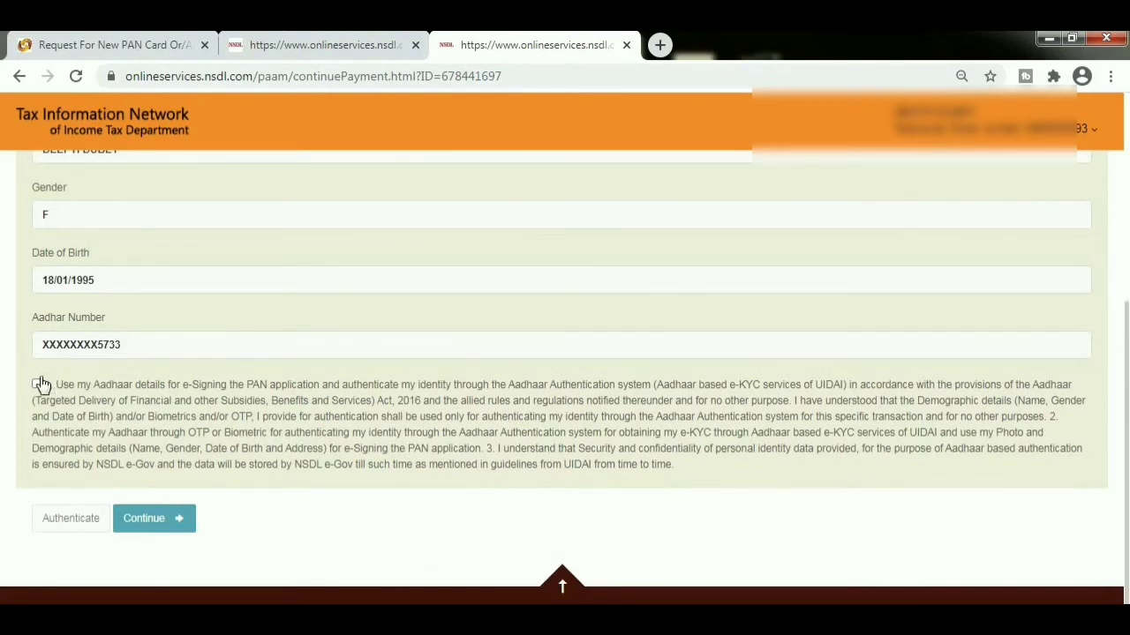
left_click(37, 384)
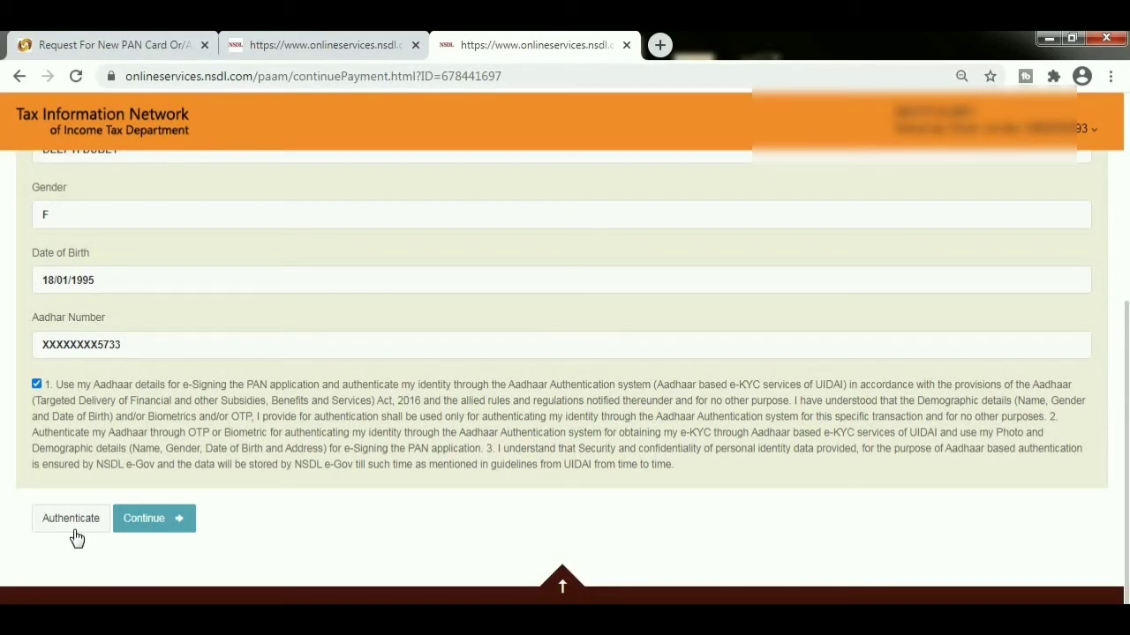
left_click(69, 523)
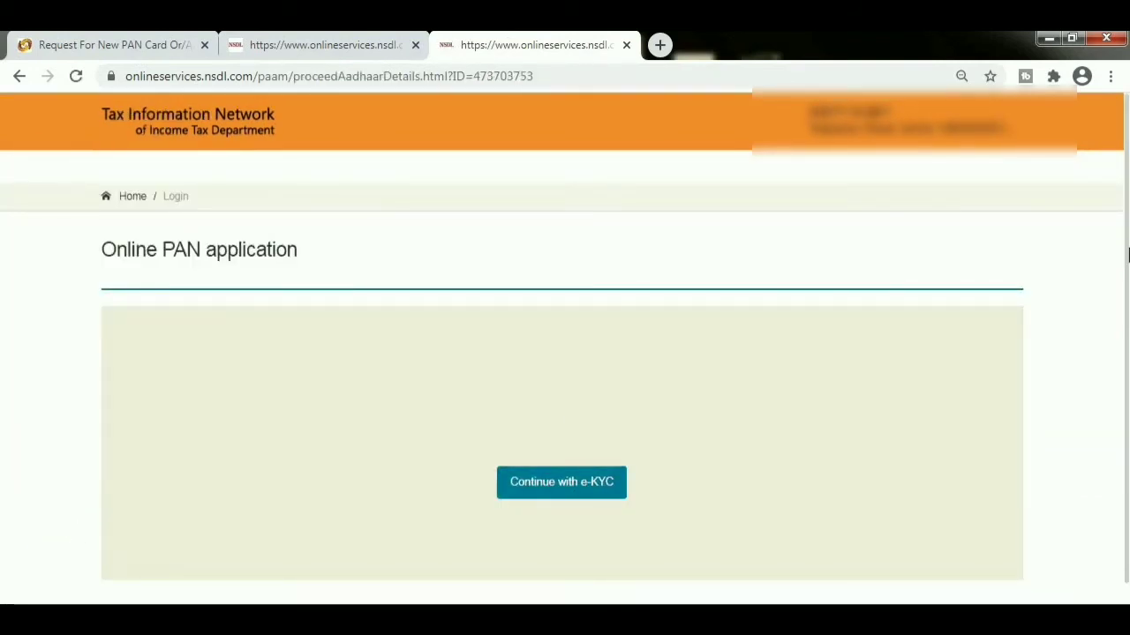
- Proceed with e-KYC, then continue on to eSign for the application
scroll(1127, 251, "down", 1)
left_click(554, 430)
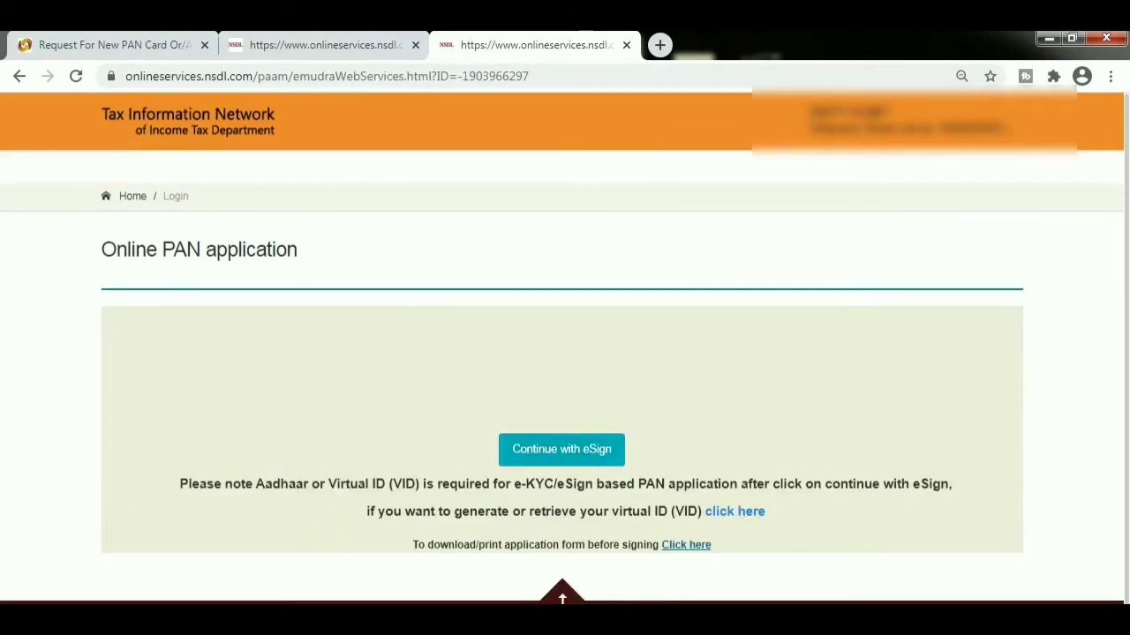
left_click(572, 452)
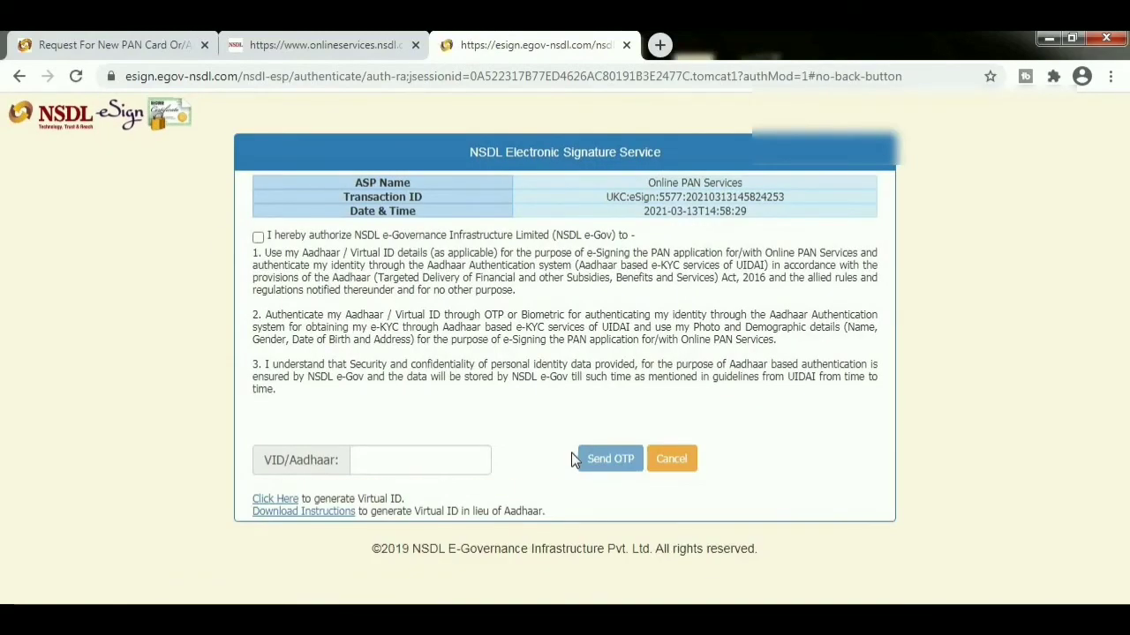
- Authorize Aadhaar signing, enter the Aadhaar number, and verify it with the received OTP
left_click(258, 237)
left_click(404, 460)
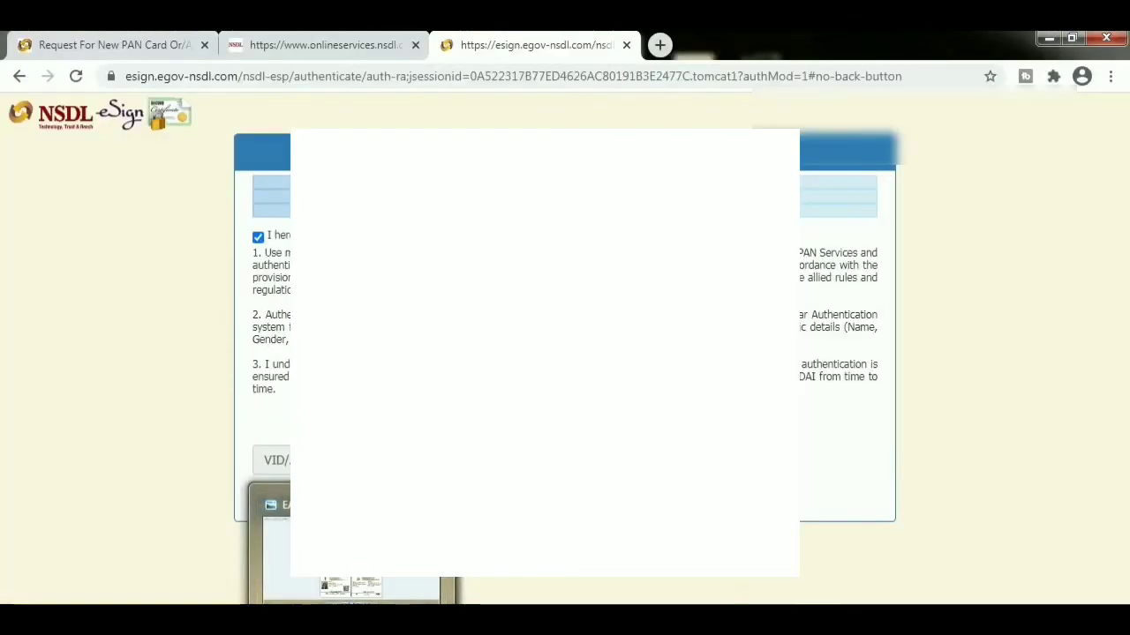
left_click(332, 547)
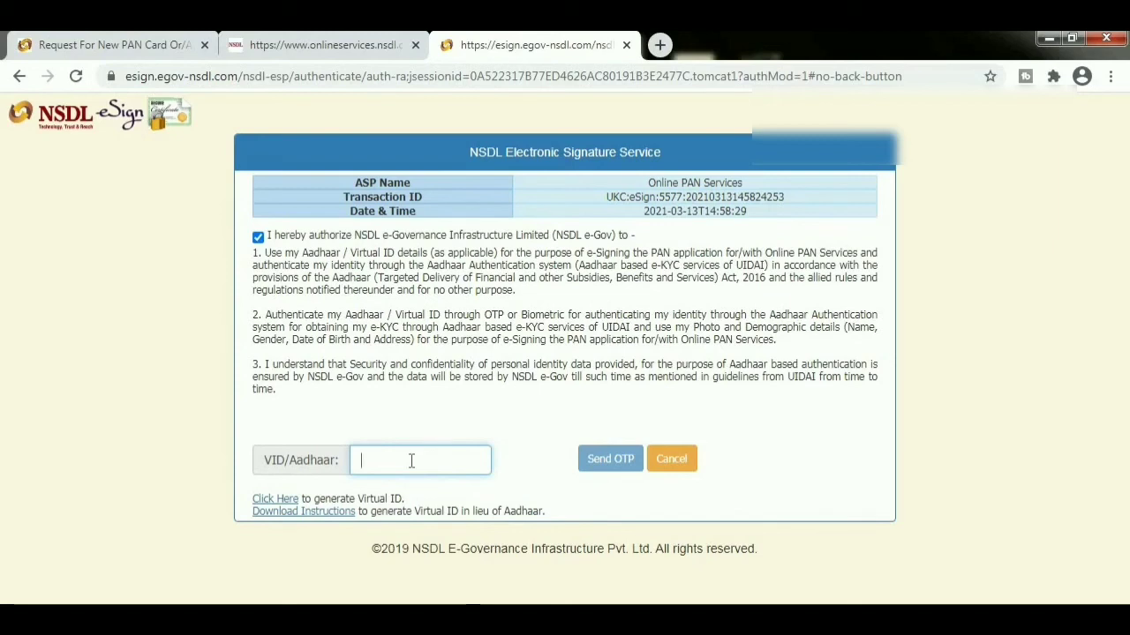
left_click(610, 459)
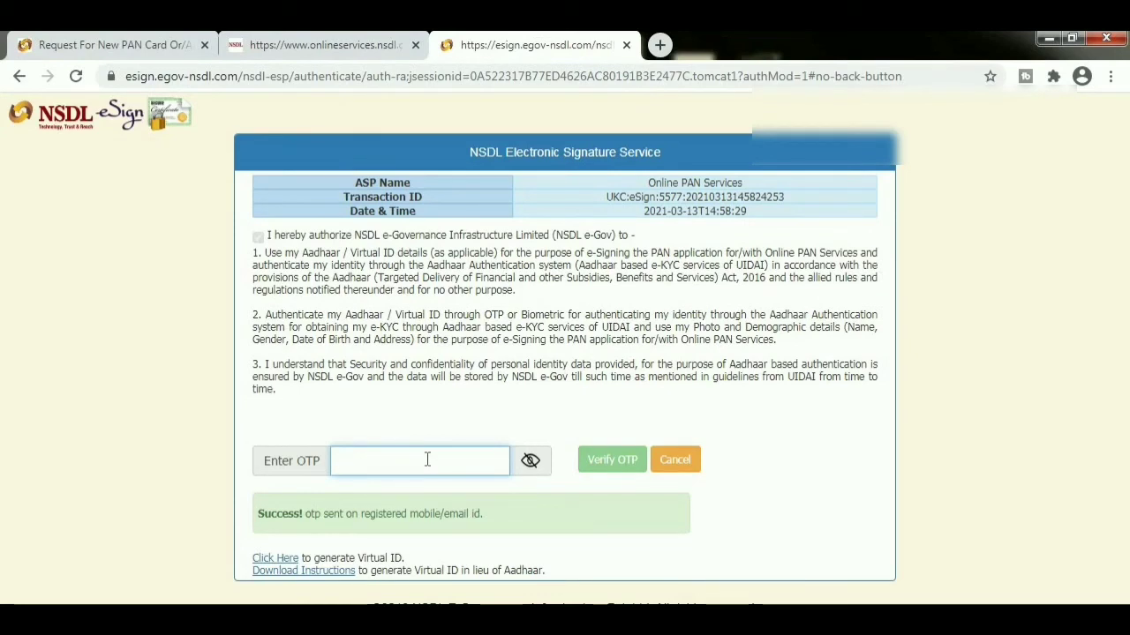
left_click(613, 459)
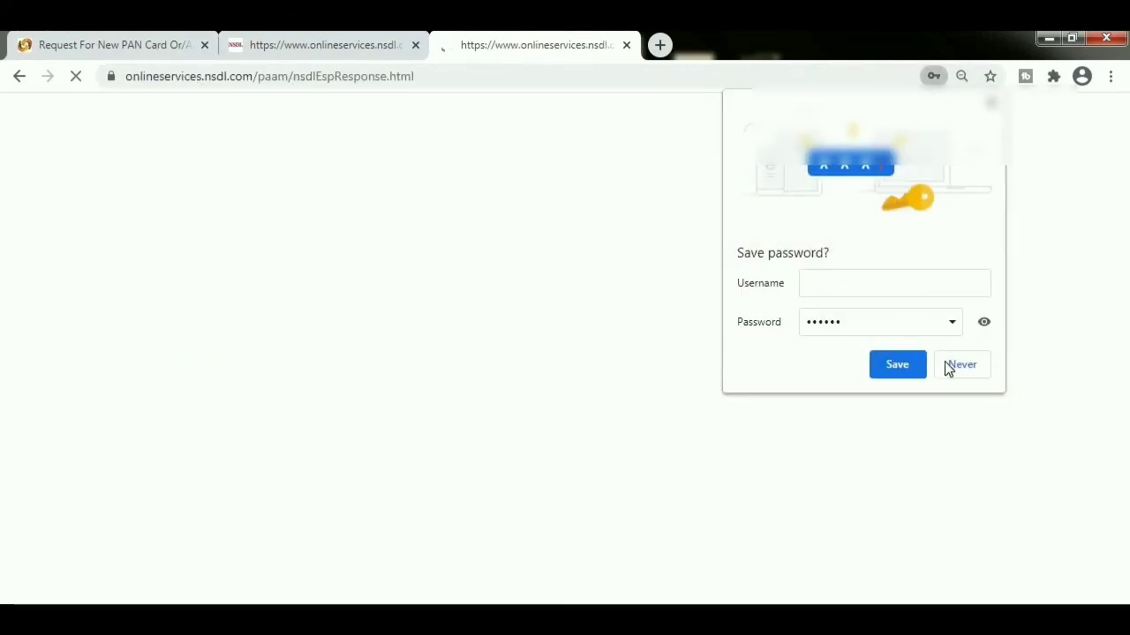
- Decline Chrome's offer to save the password
left_click(948, 367)
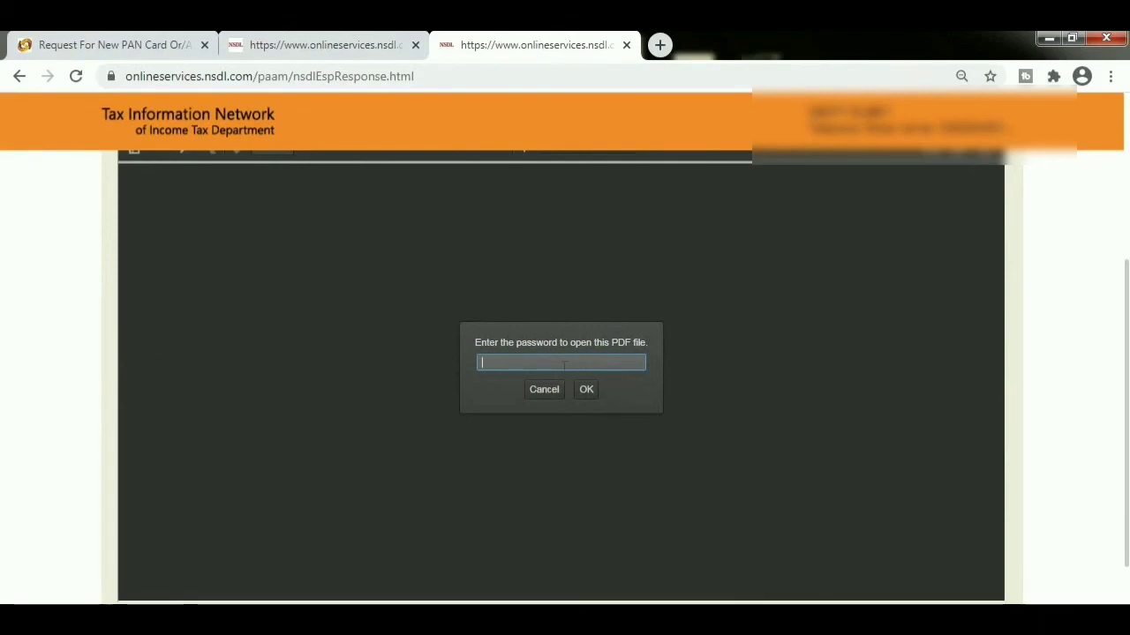
- Unlock the e-signed PAN application PDF with the date-of-birth password
key("Return")
scroll(564, 365, "up", 1)
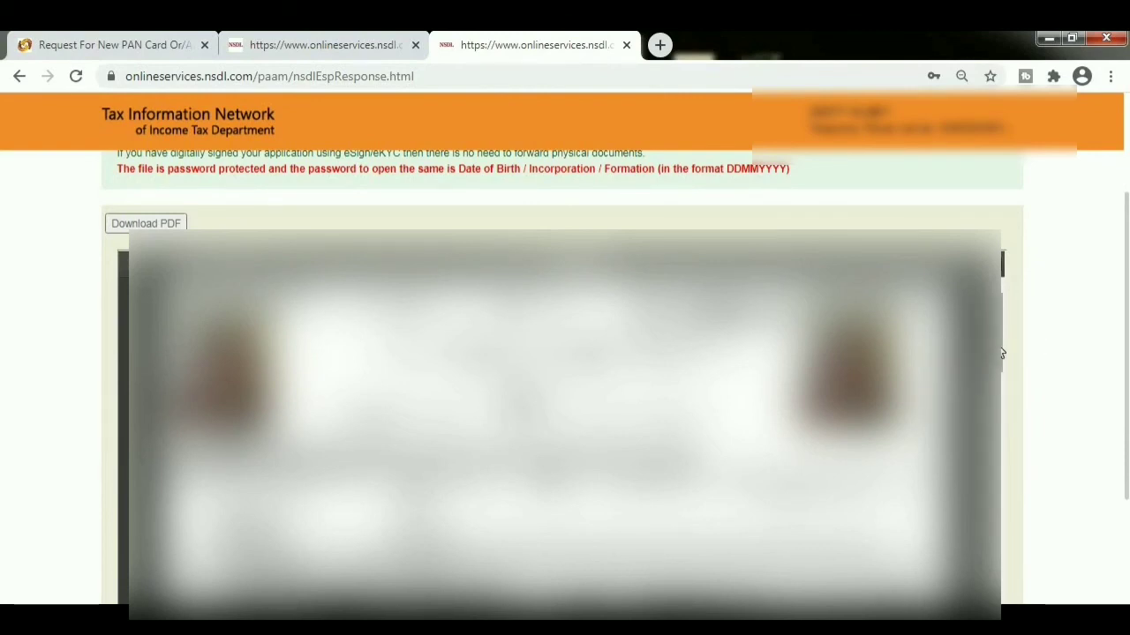
scroll(1003, 367, "down", 2)
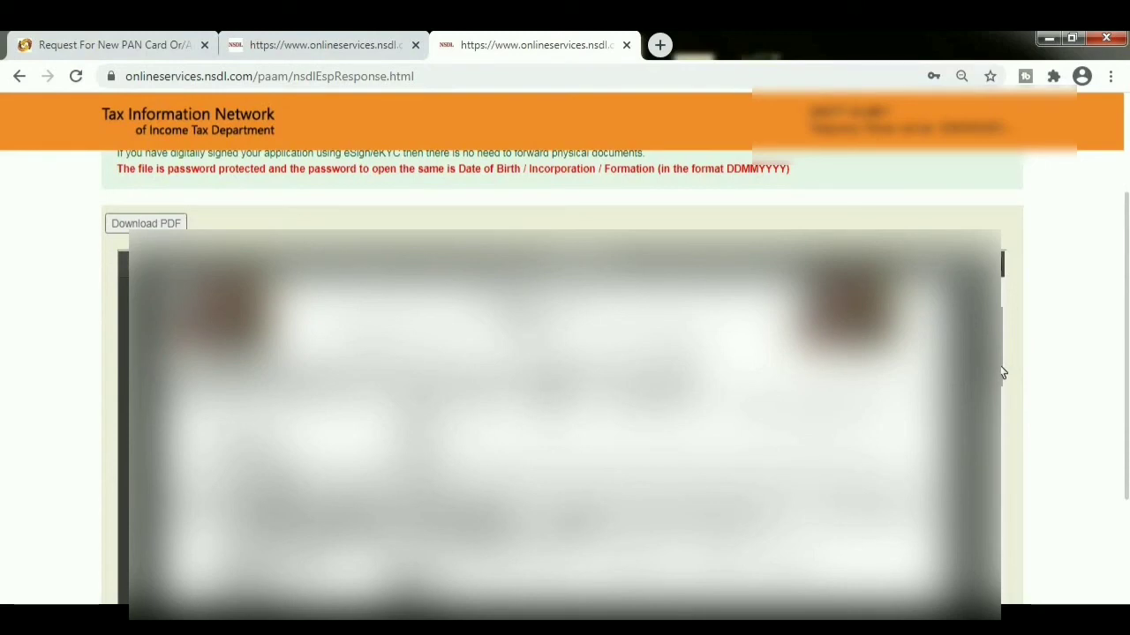
- Review the unlocked PDF and download the acknowledgment
left_click_drag(1003, 376, 1006, 618)
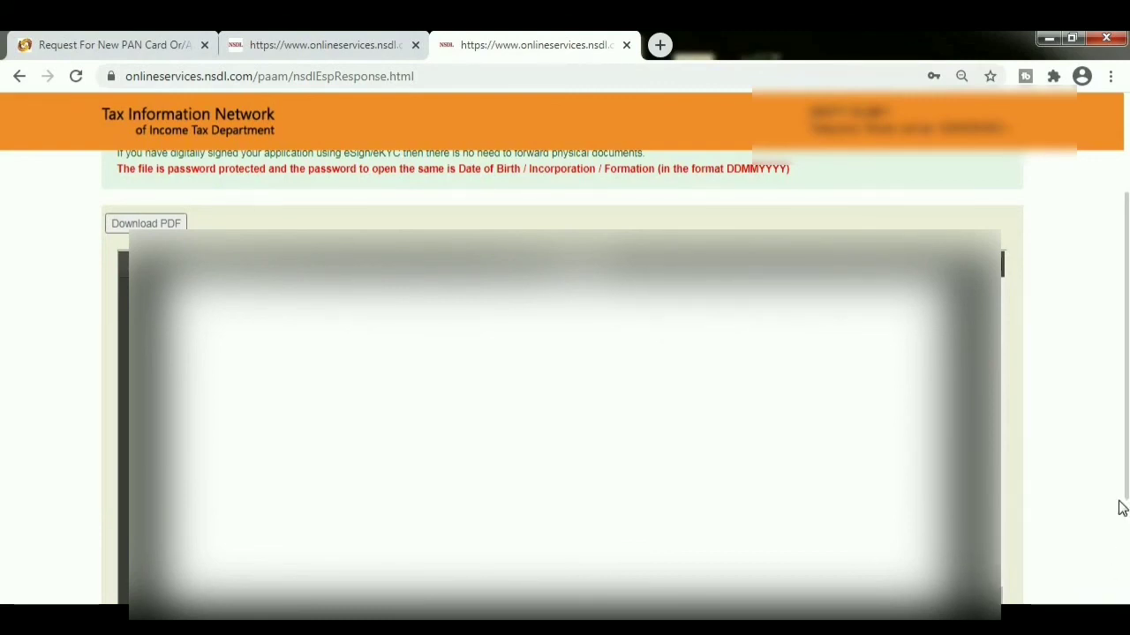
scroll(1127, 450, "up", 1)
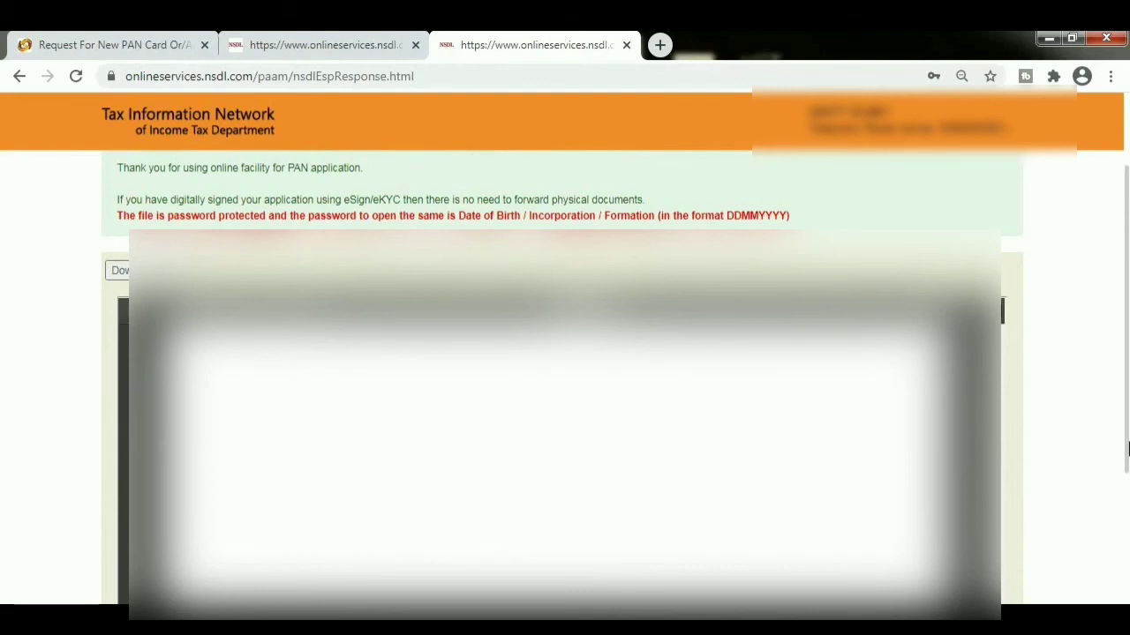
left_click_drag(1127, 450, 1127, 590)
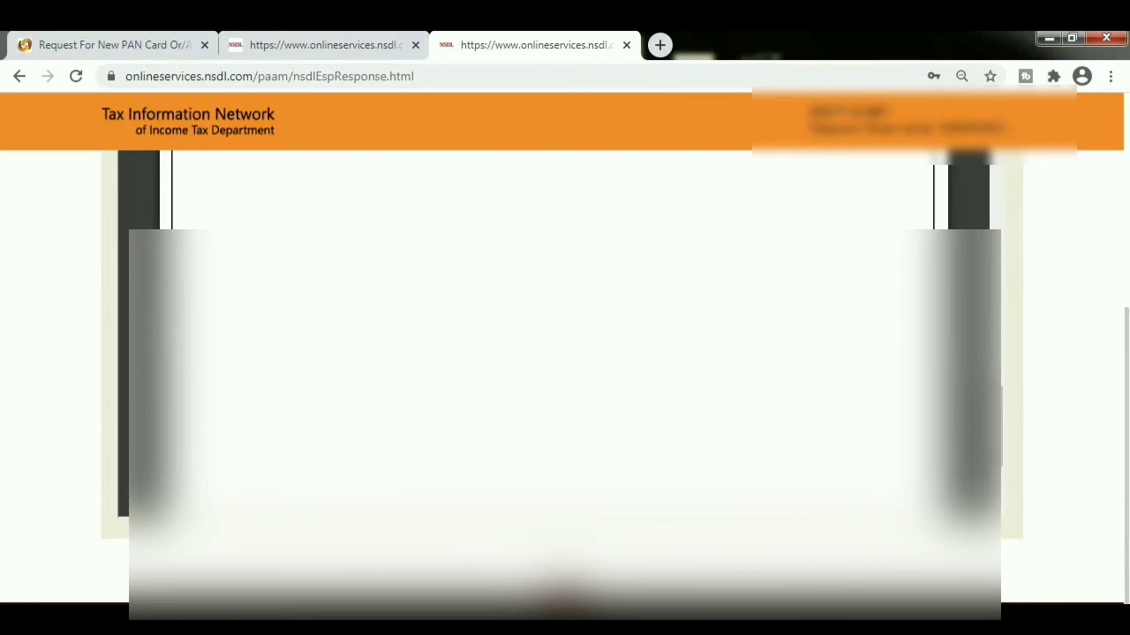
left_click_drag(1127, 322, 1128, 203)
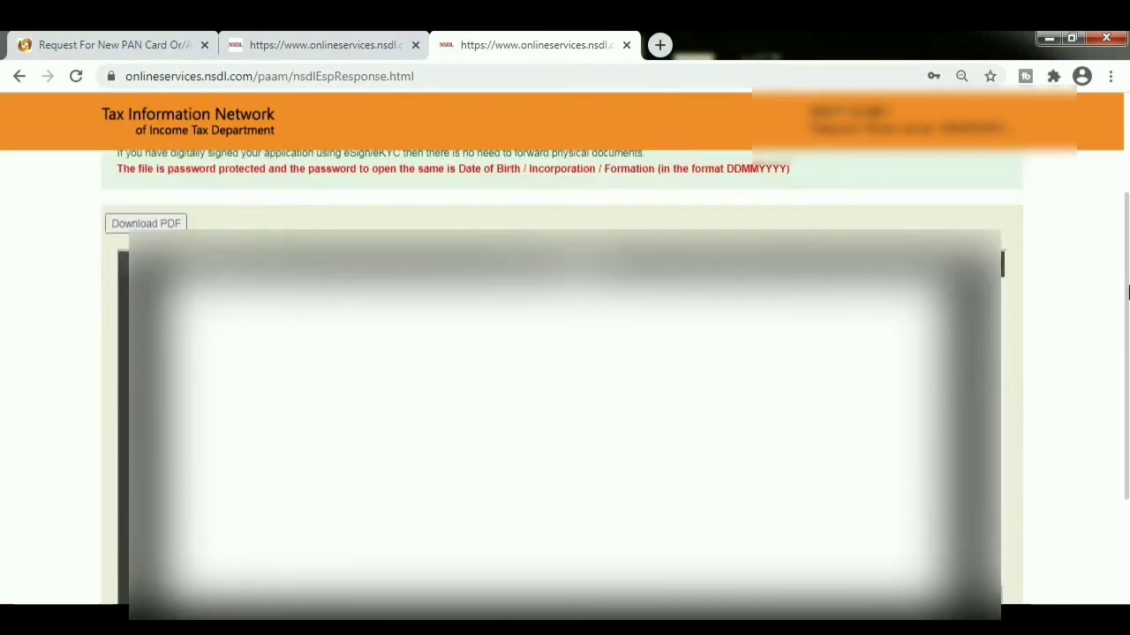
left_click(139, 224)
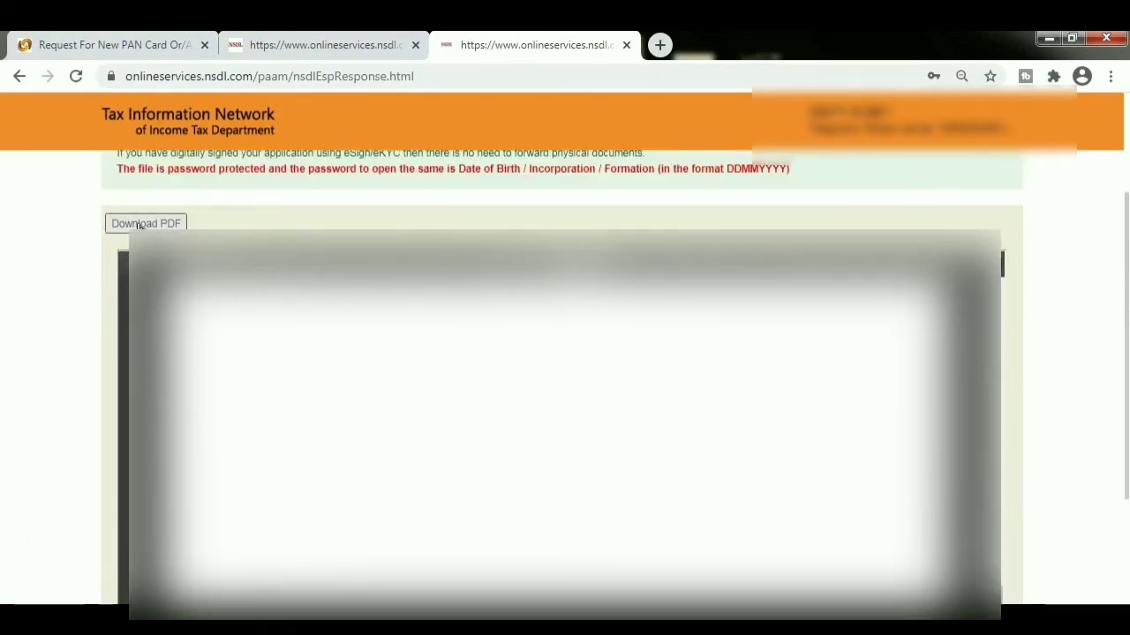